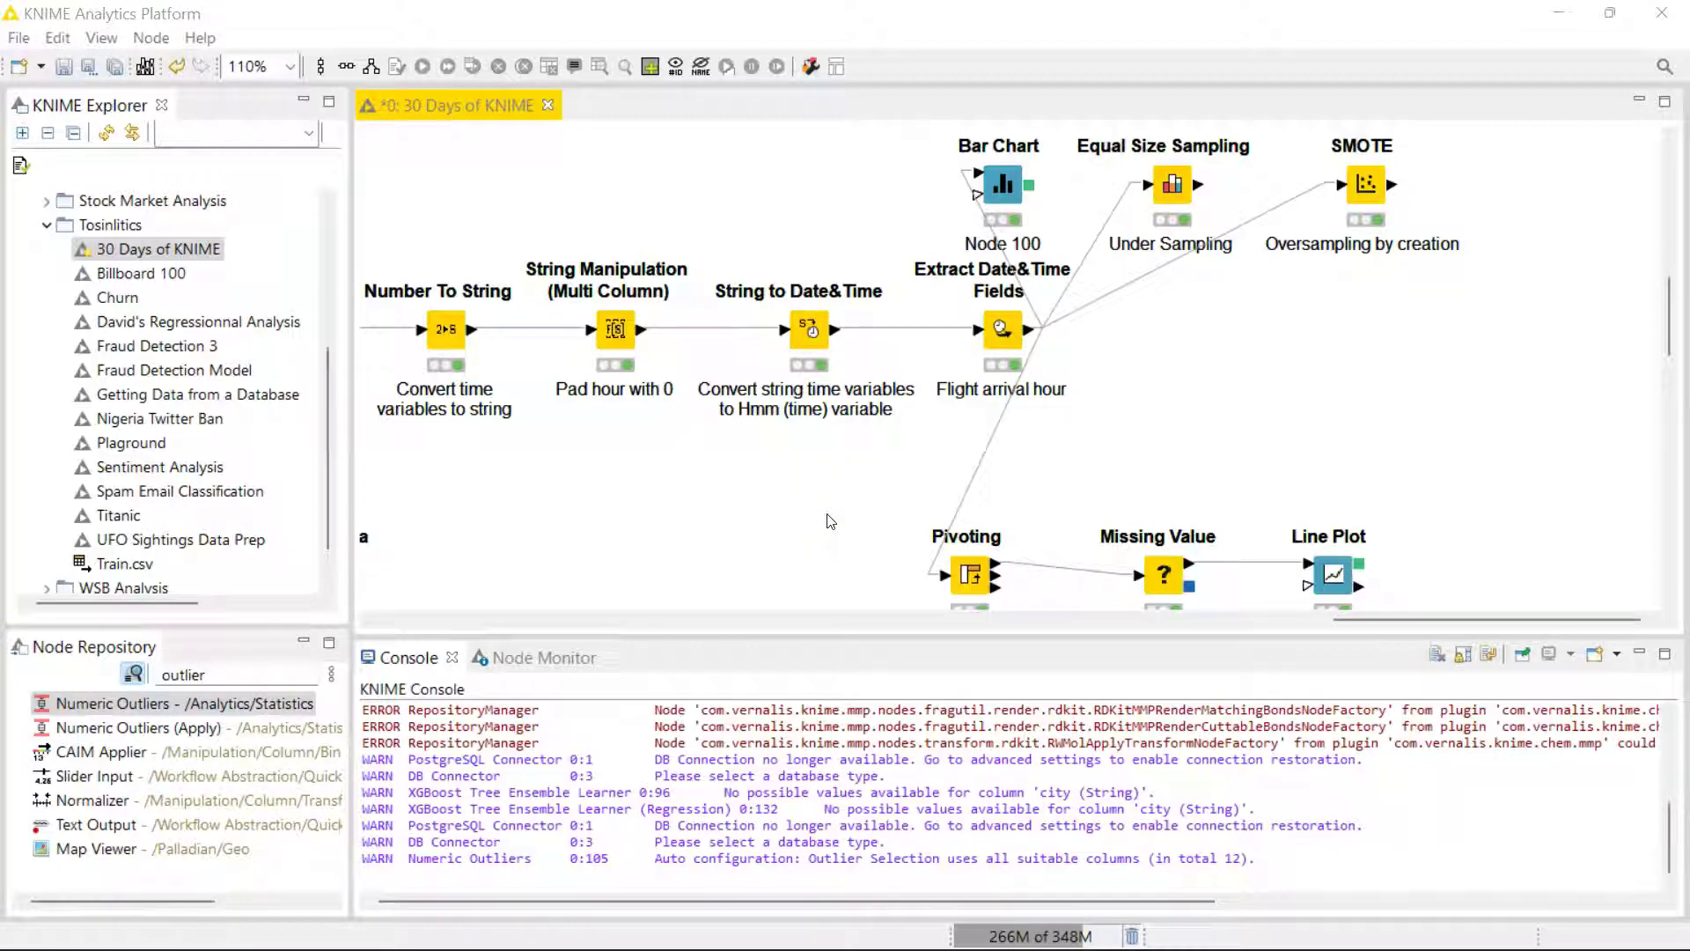
# - Shorten the node repository search to 'outli' so Numeric Outliers is listed first
pyautogui.click(226, 671)
pyautogui.press('BackSpace')
pyautogui.press('BackSpace')
pyautogui.press('BackSpace')
pyautogui.press('BackSpace')
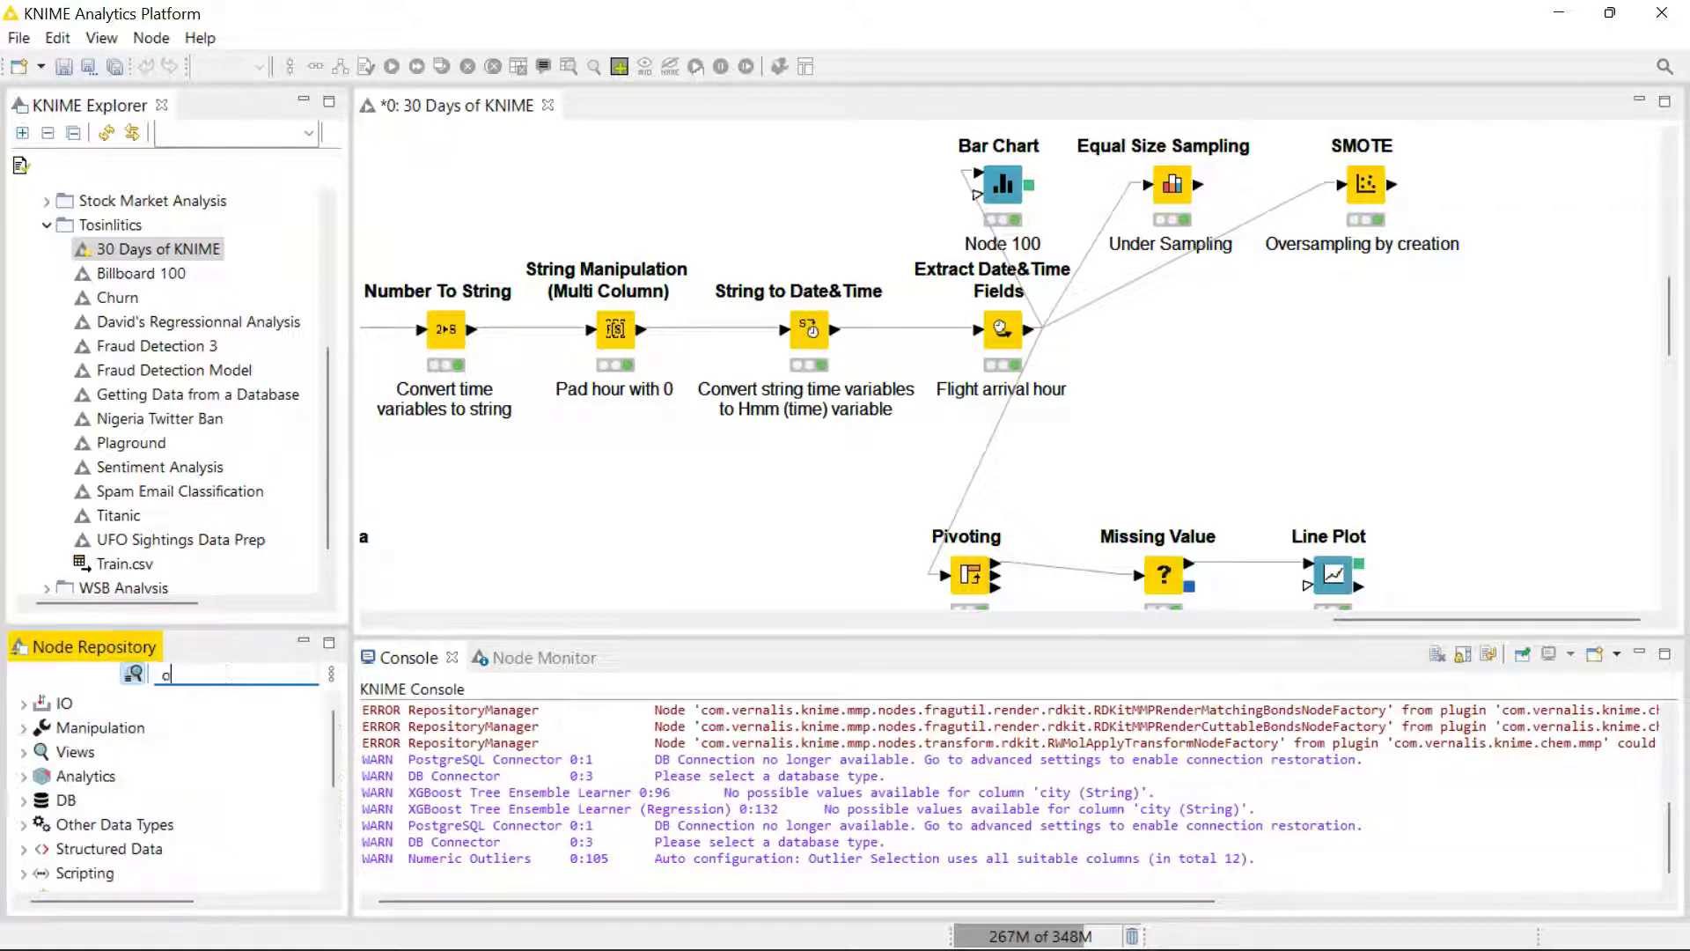
# - Add a Numeric Outliers node to the workflow, fed by Extract Date&Time Fields
pyautogui.write('l')
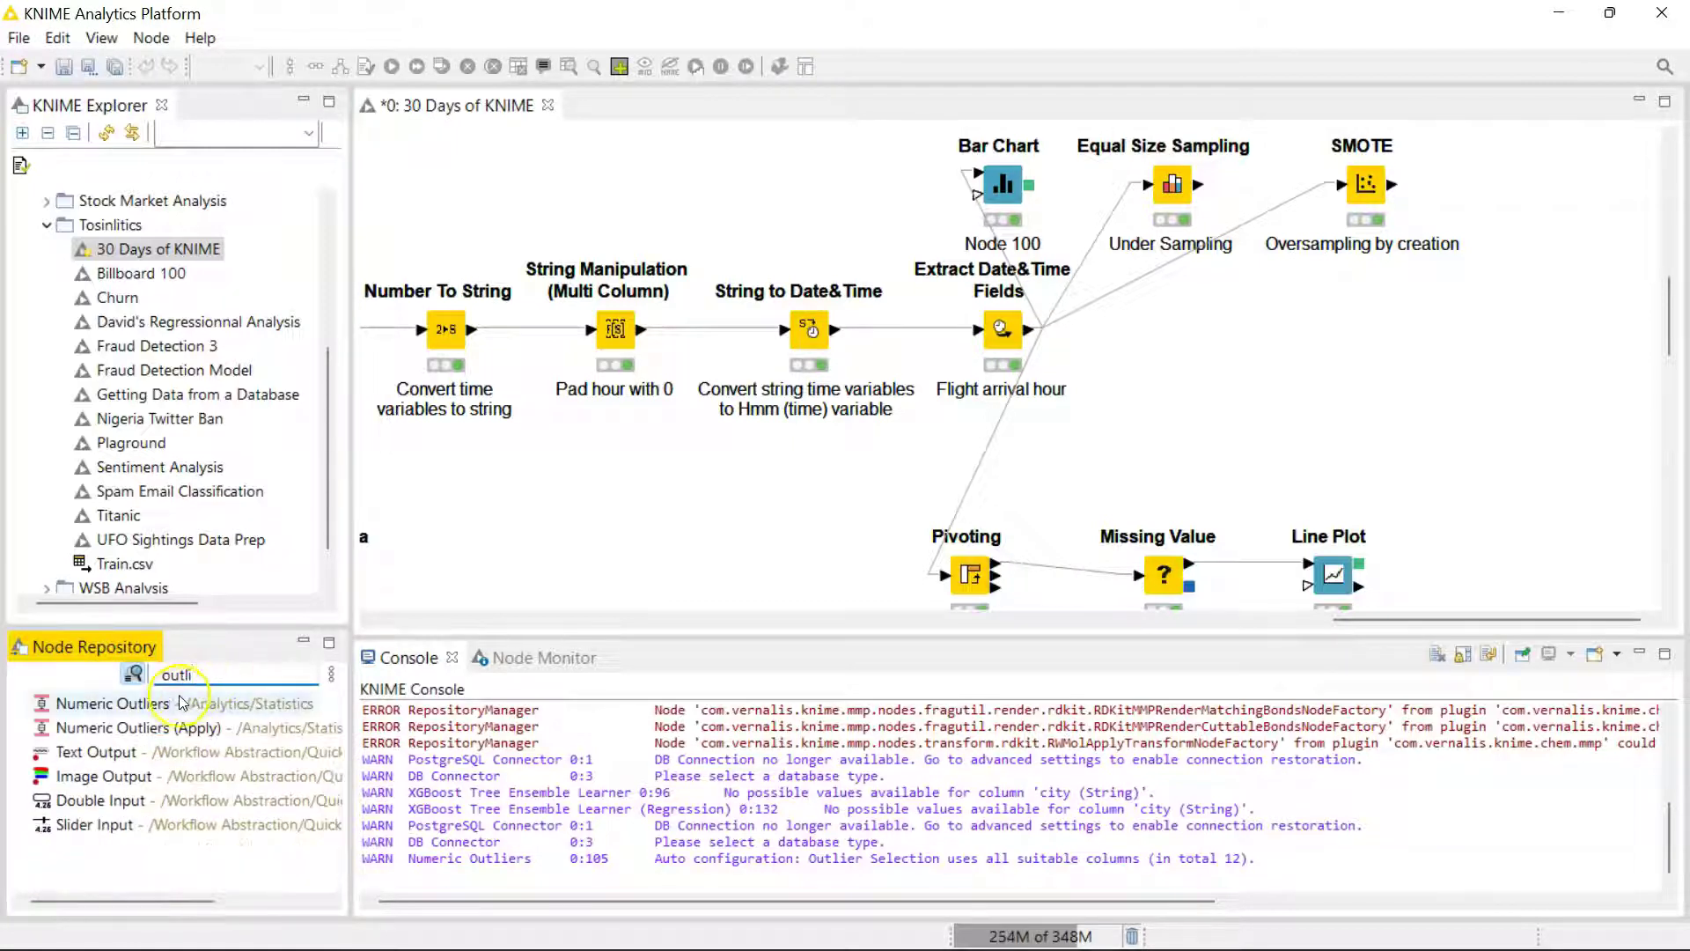
pyautogui.write('i')
pyautogui.moveTo(179, 704); pyautogui.dragTo(1175, 351)
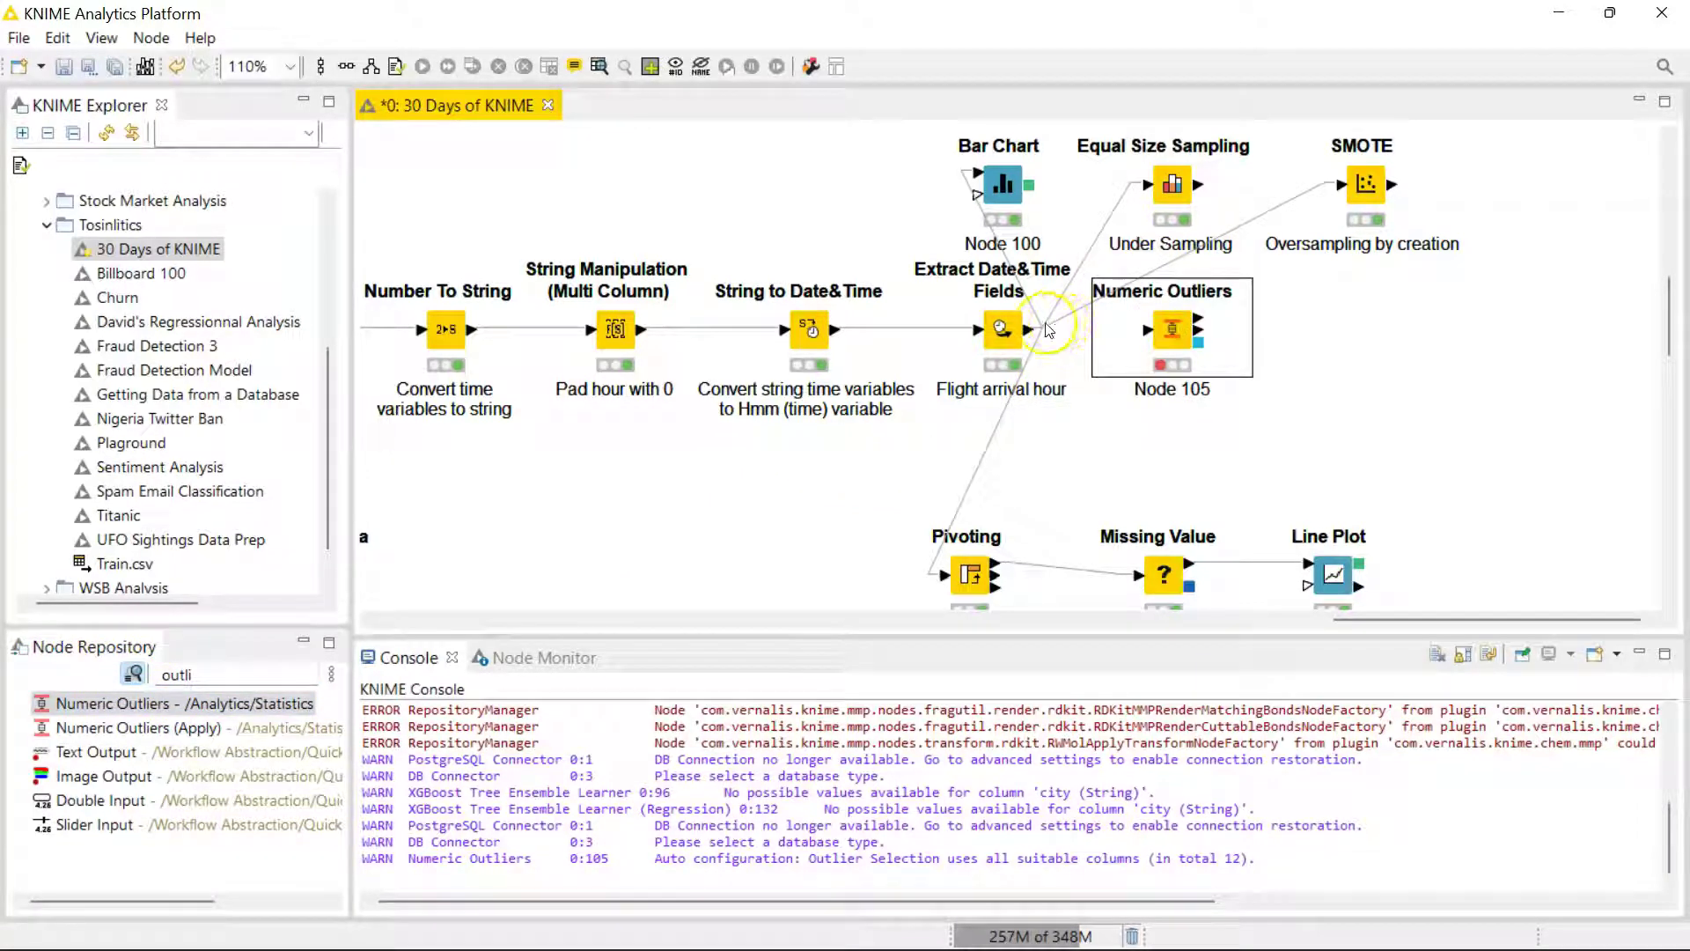
pyautogui.moveTo(1028, 331); pyautogui.dragTo(1152, 333)
# - Open the Numeric Outliers settings and exclude all columns from outlier selection
pyautogui.doubleClick(1173, 331)
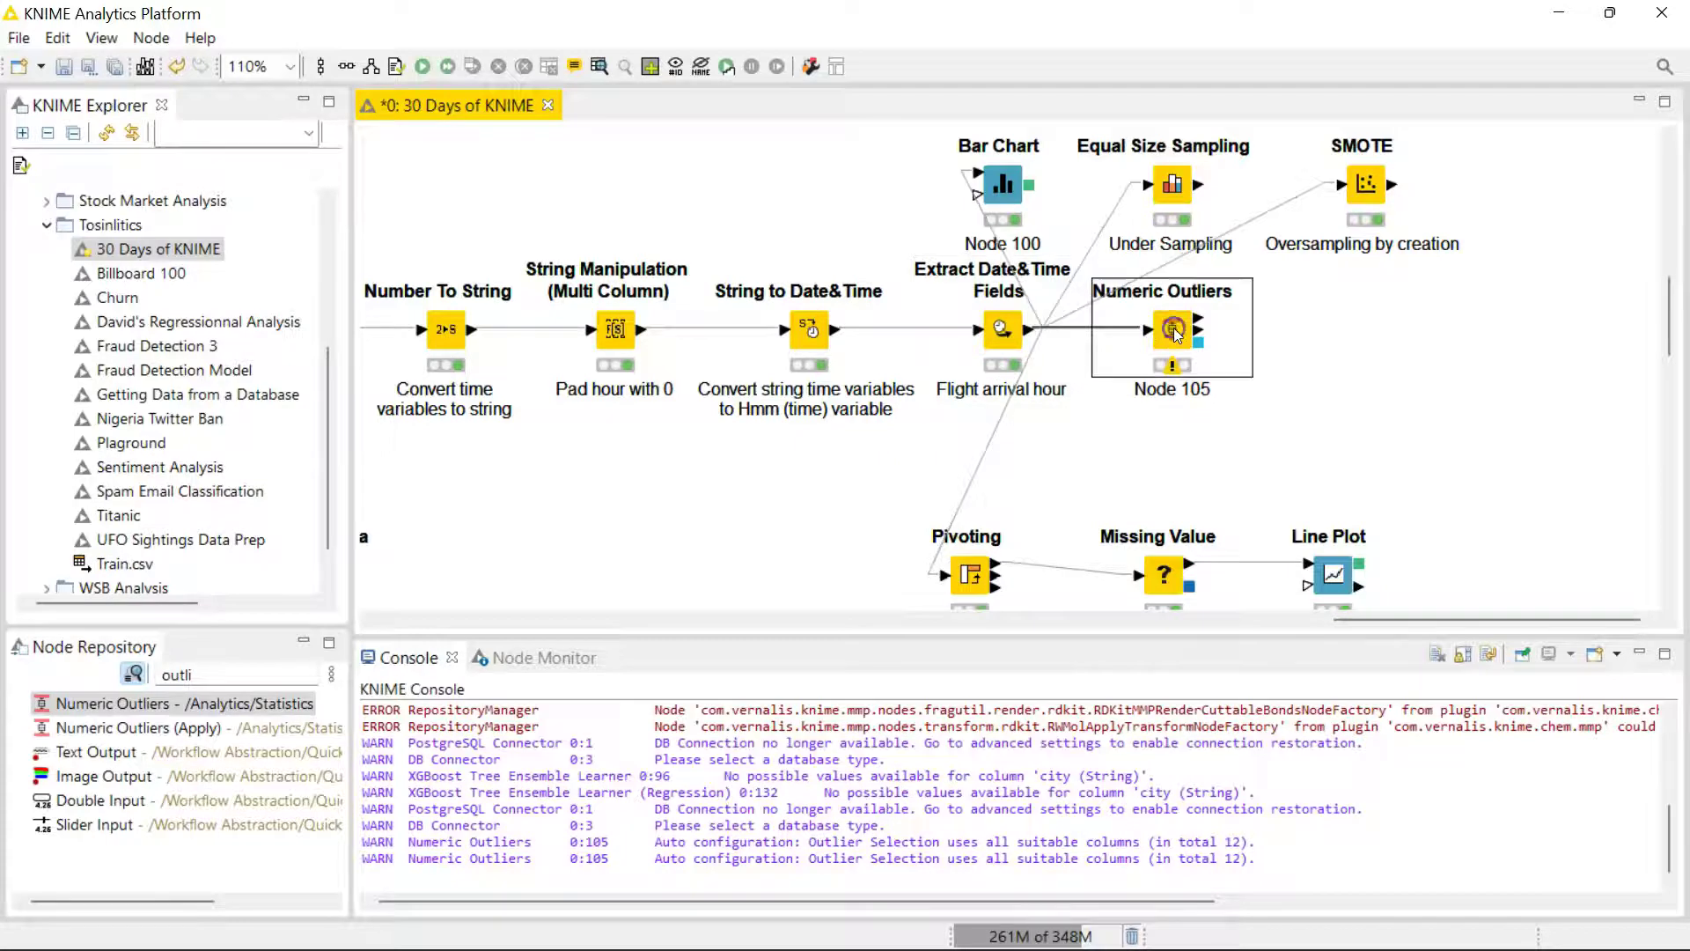
pyautogui.click(1002, 394)
pyautogui.click(843, 451)
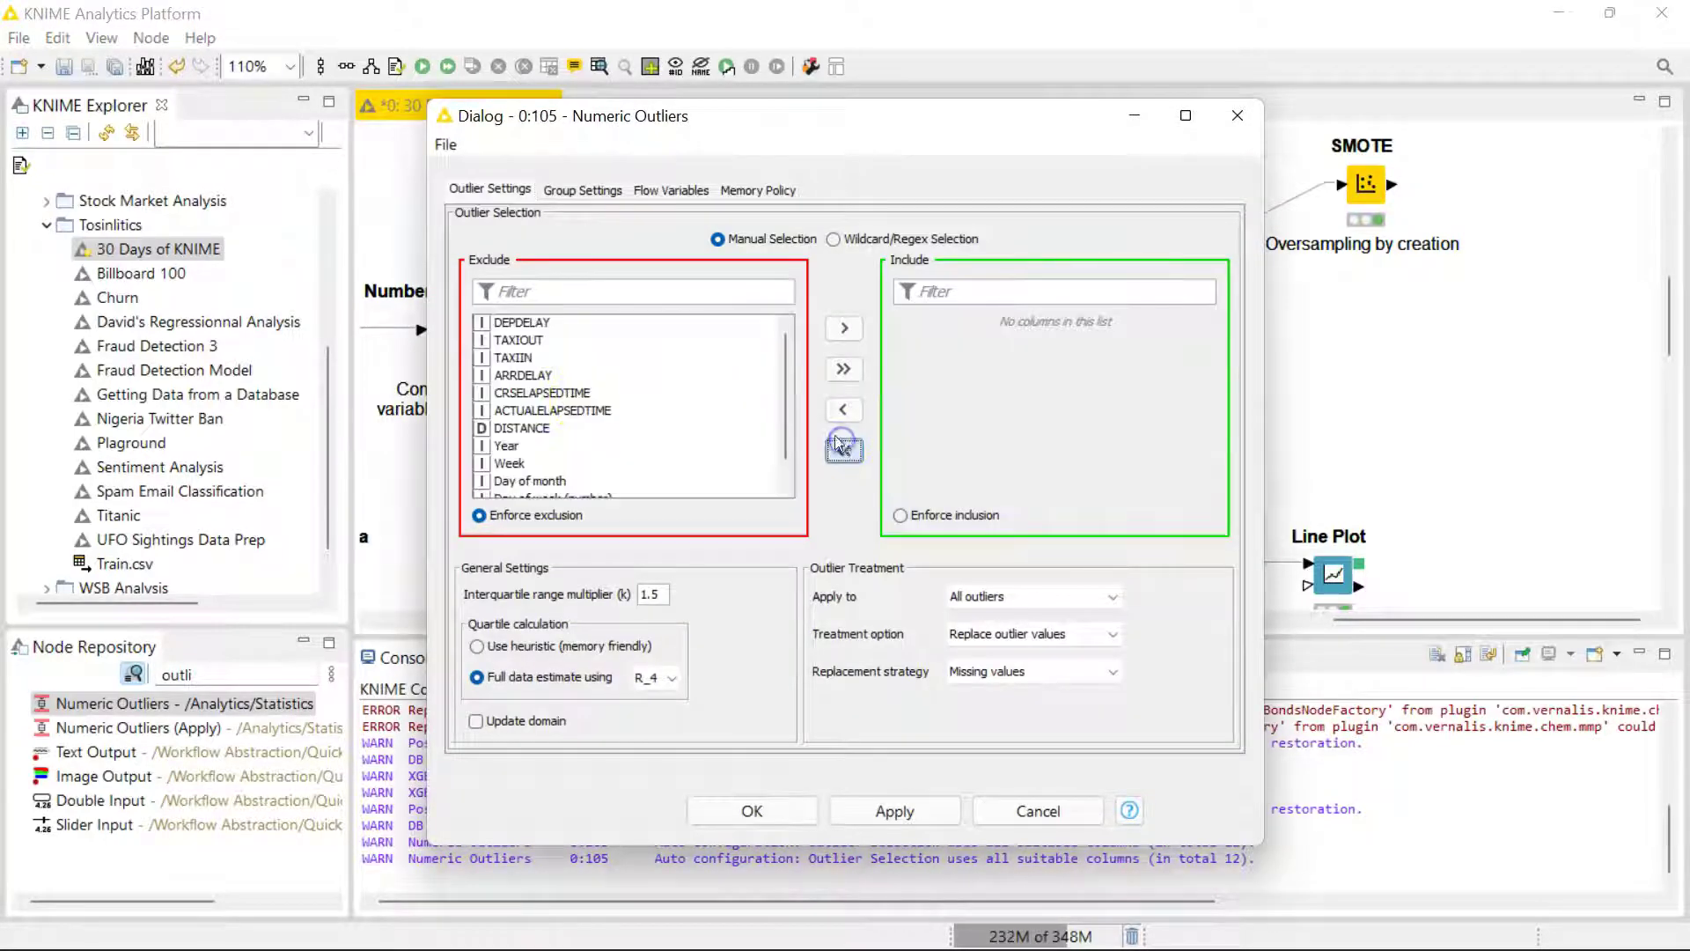
# - Include only the DISTANCE column for outlier checking, keeping the IQR multiplier at 1.5
pyautogui.doubleClick(527, 428)
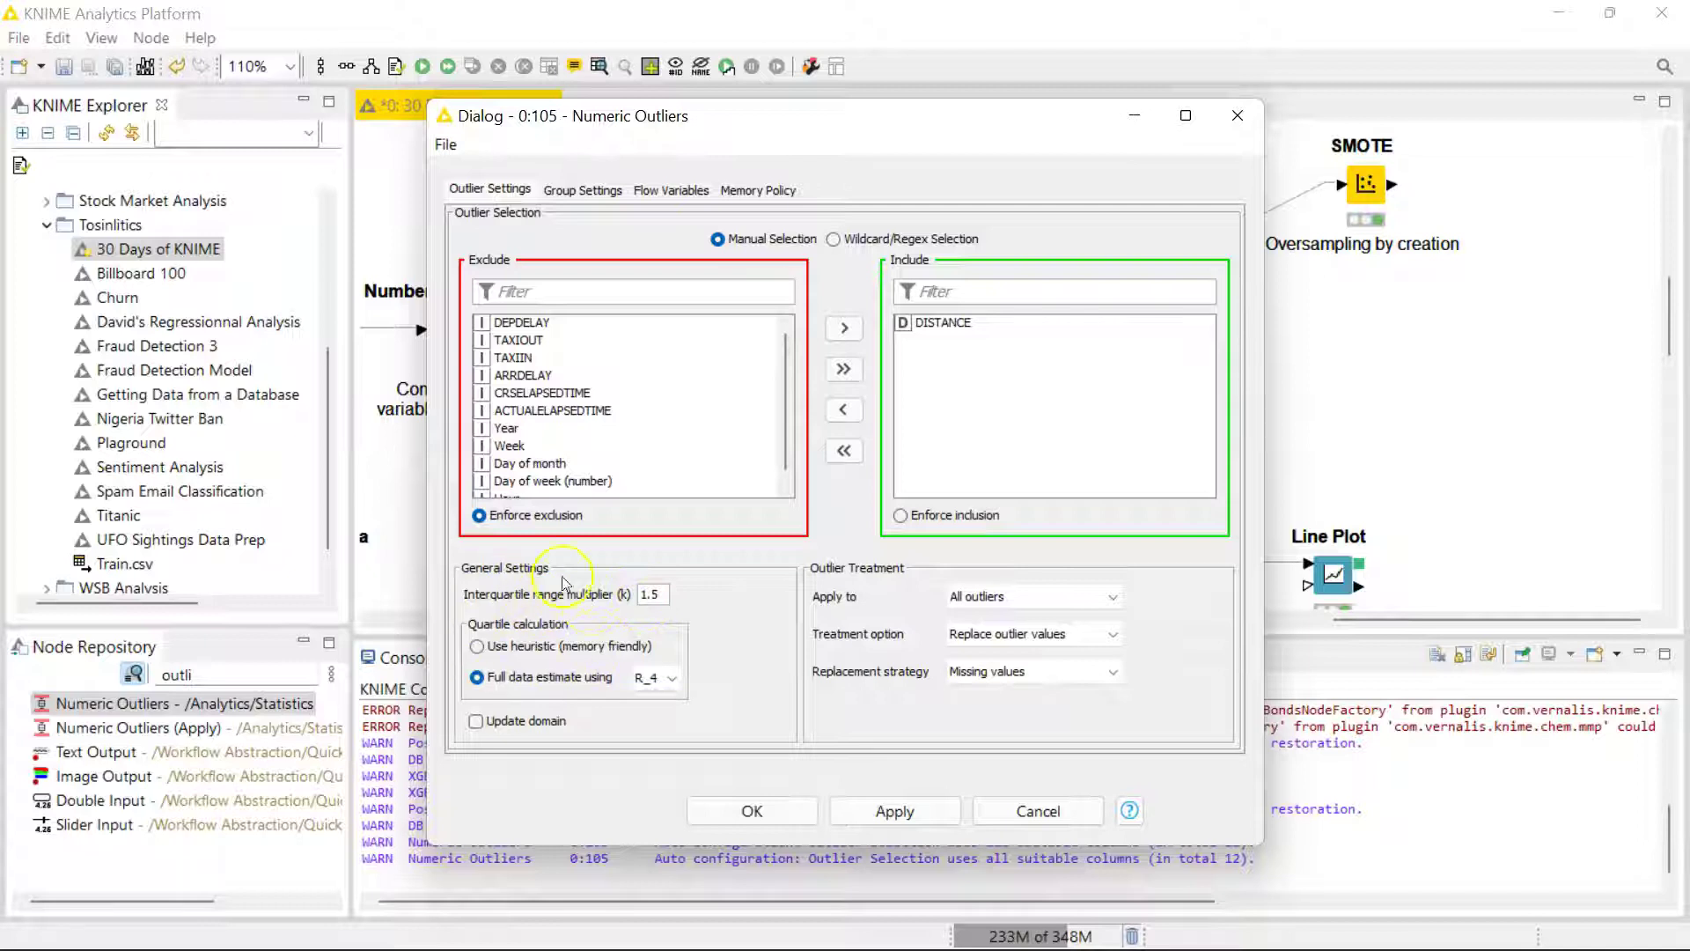
pyautogui.click(640, 606)
pyautogui.click(724, 655)
pyautogui.click(505, 727)
pyautogui.hotkey('shift', 'Tab')
pyautogui.click(530, 682)
pyautogui.press('Tab')
pyautogui.hotkey('shift', 'Tab')
pyautogui.press('Tab')
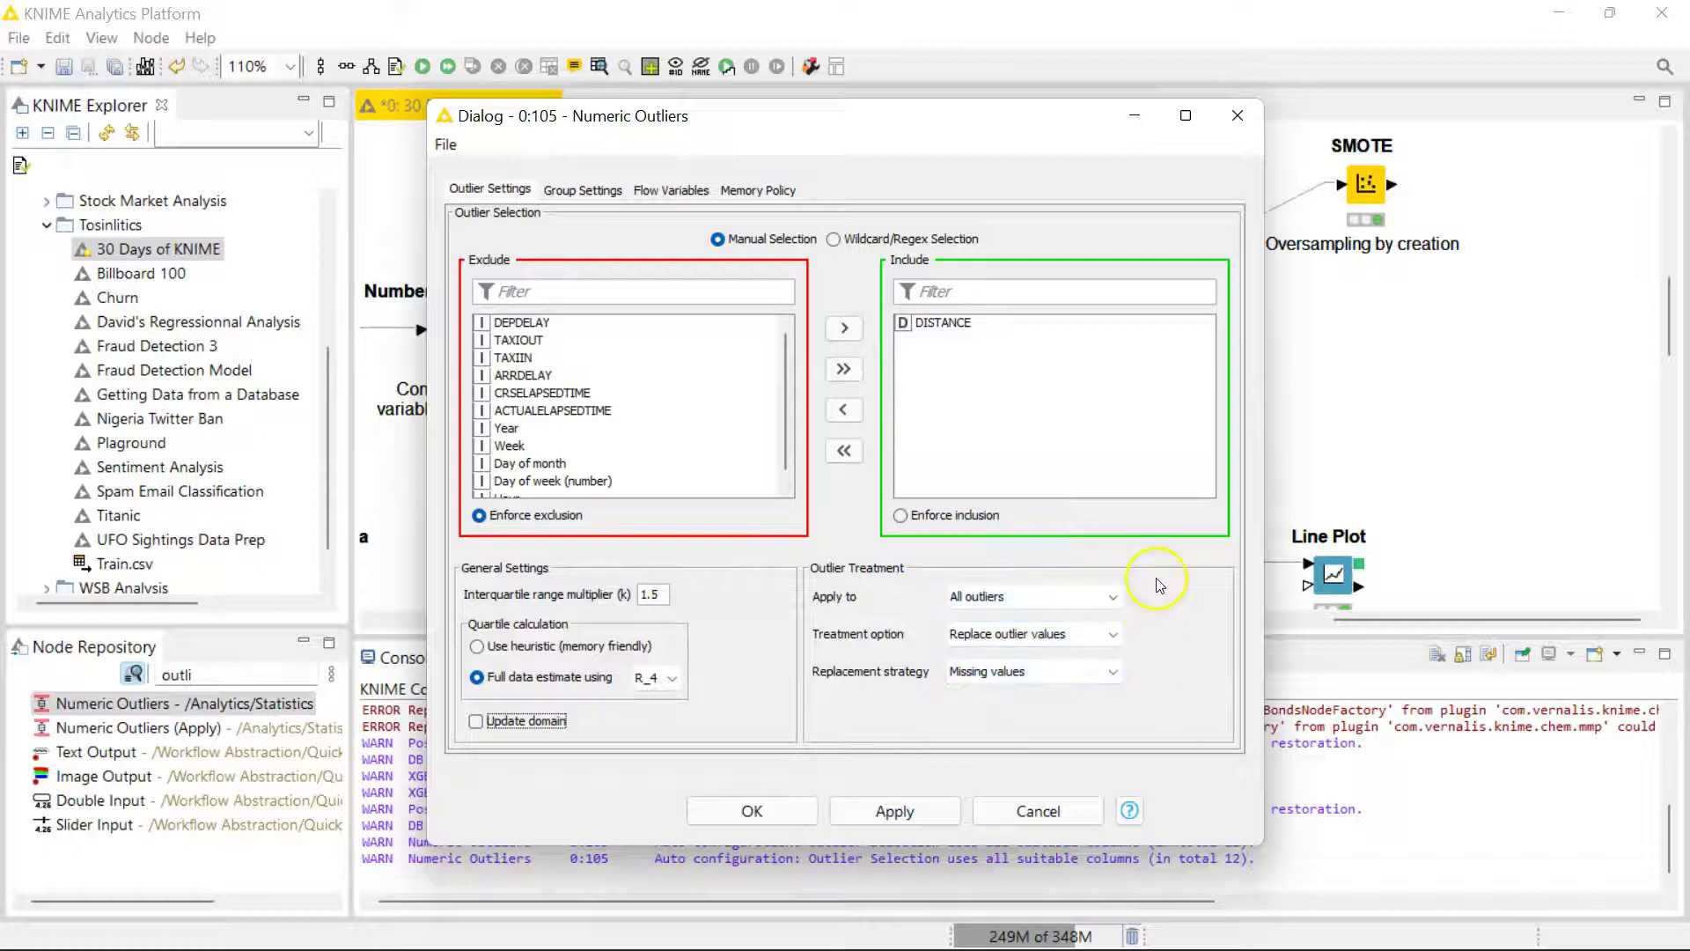
# - Keep Apply to on All outliers and set the treatment option to Remove outlier rows
pyautogui.click(1112, 600)
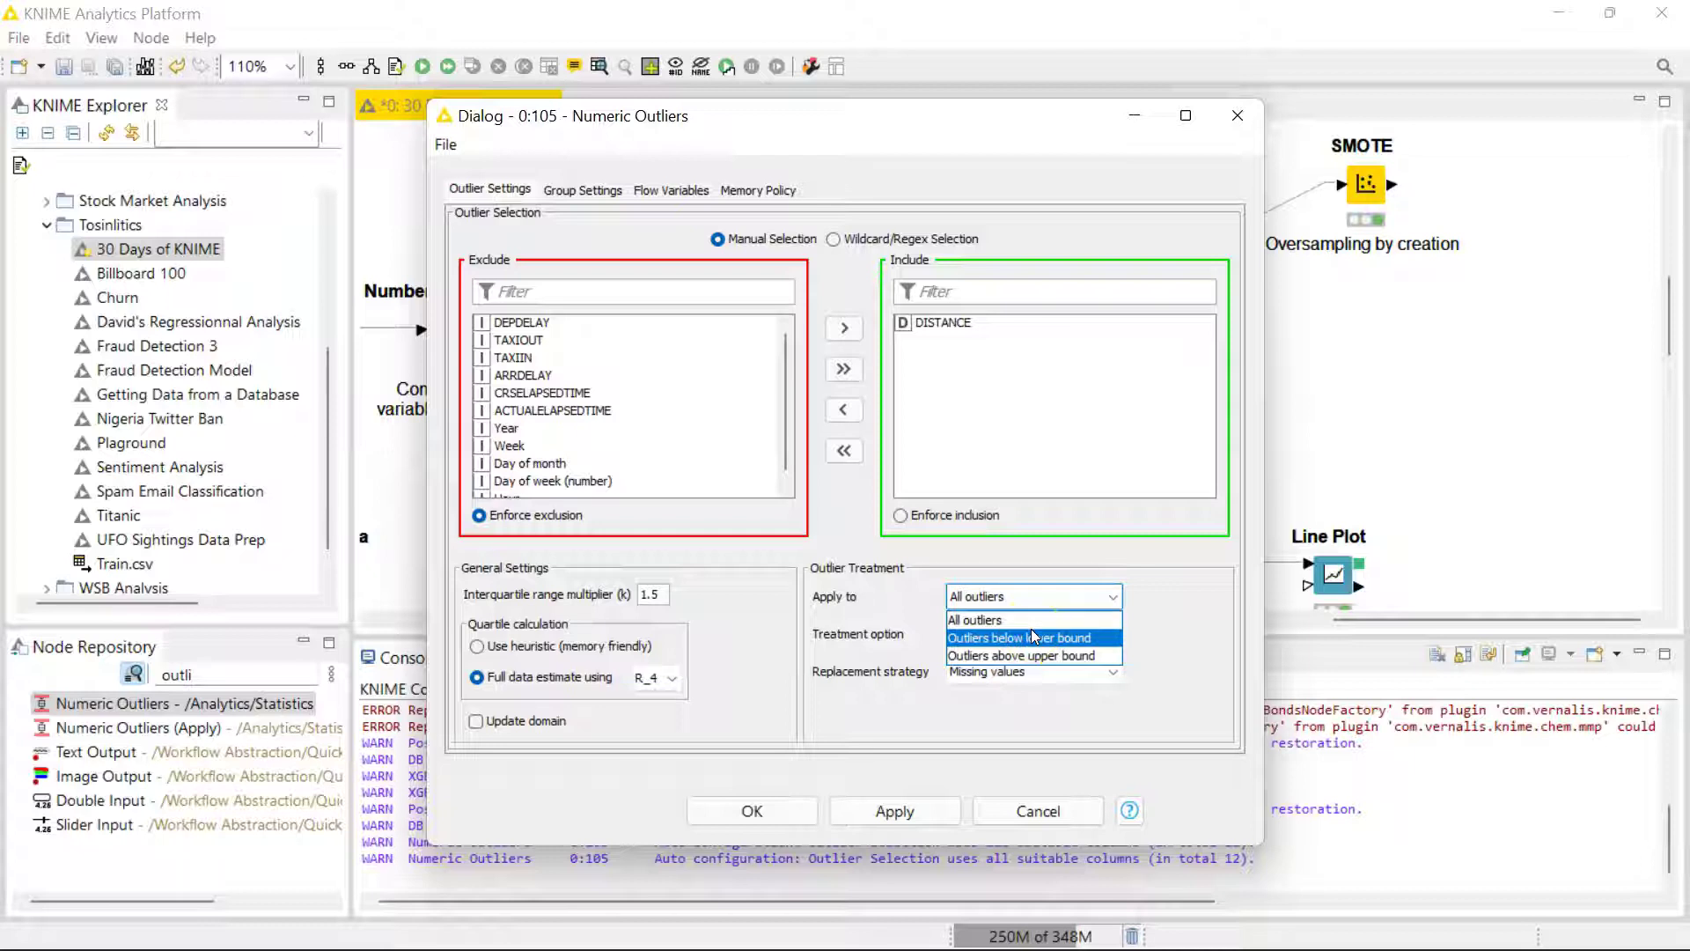
pyautogui.click(978, 621)
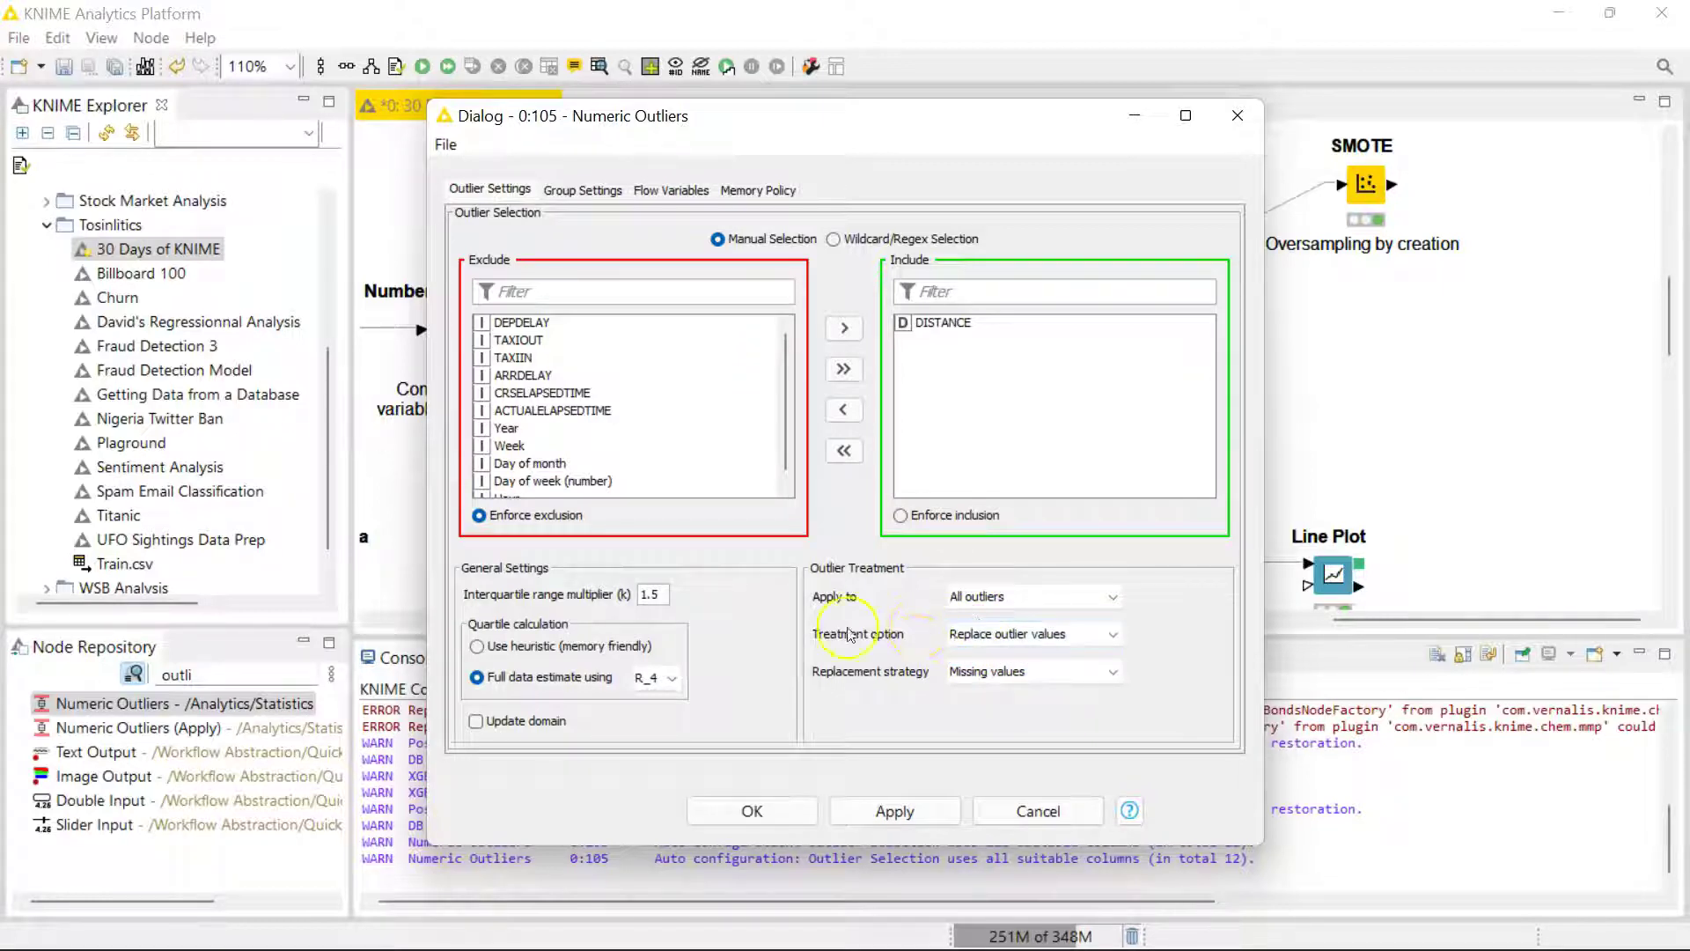
pyautogui.click(905, 649)
pyautogui.click(986, 635)
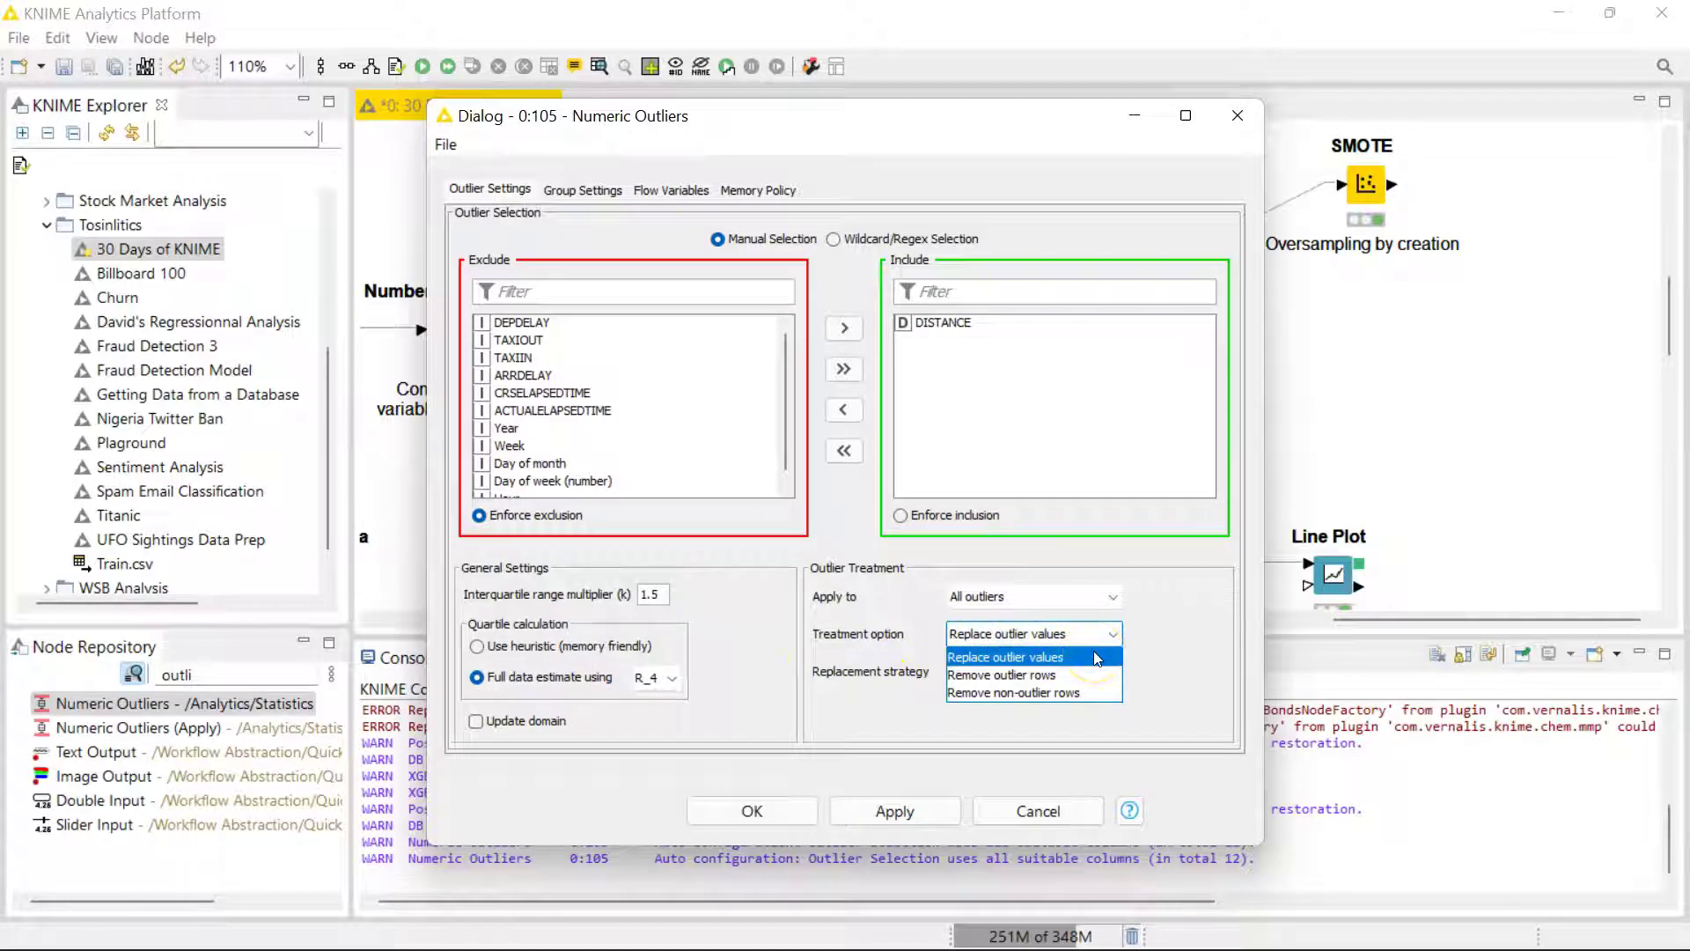
pyautogui.click(1039, 682)
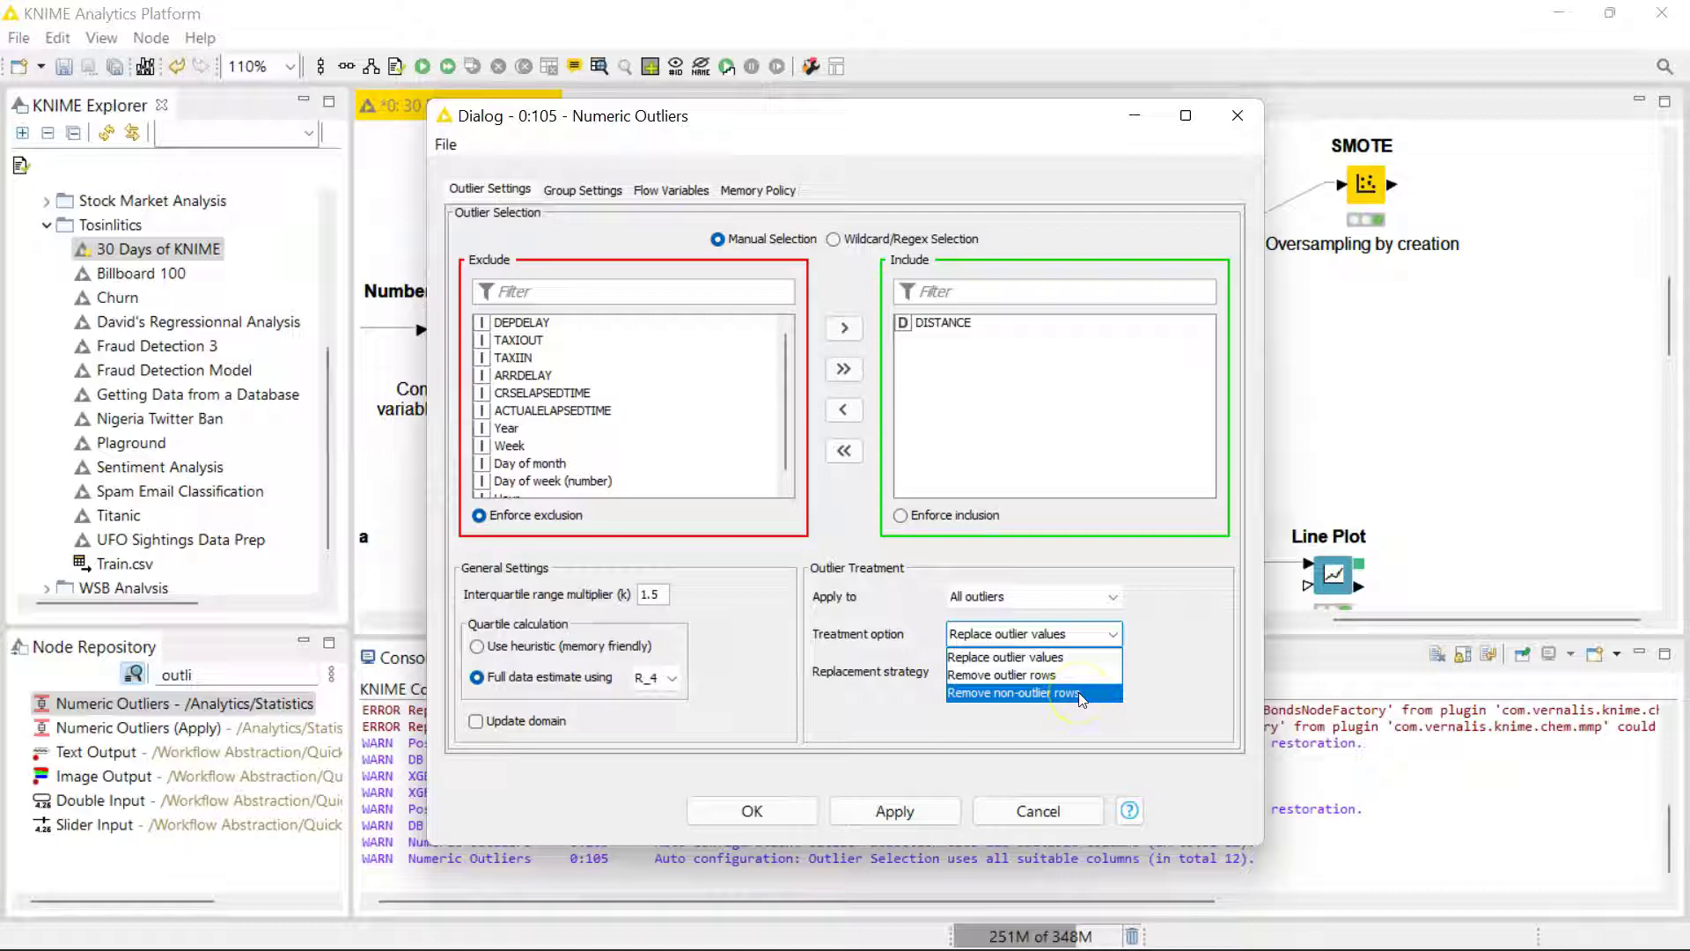
pyautogui.click(1039, 675)
pyautogui.click(510, 201)
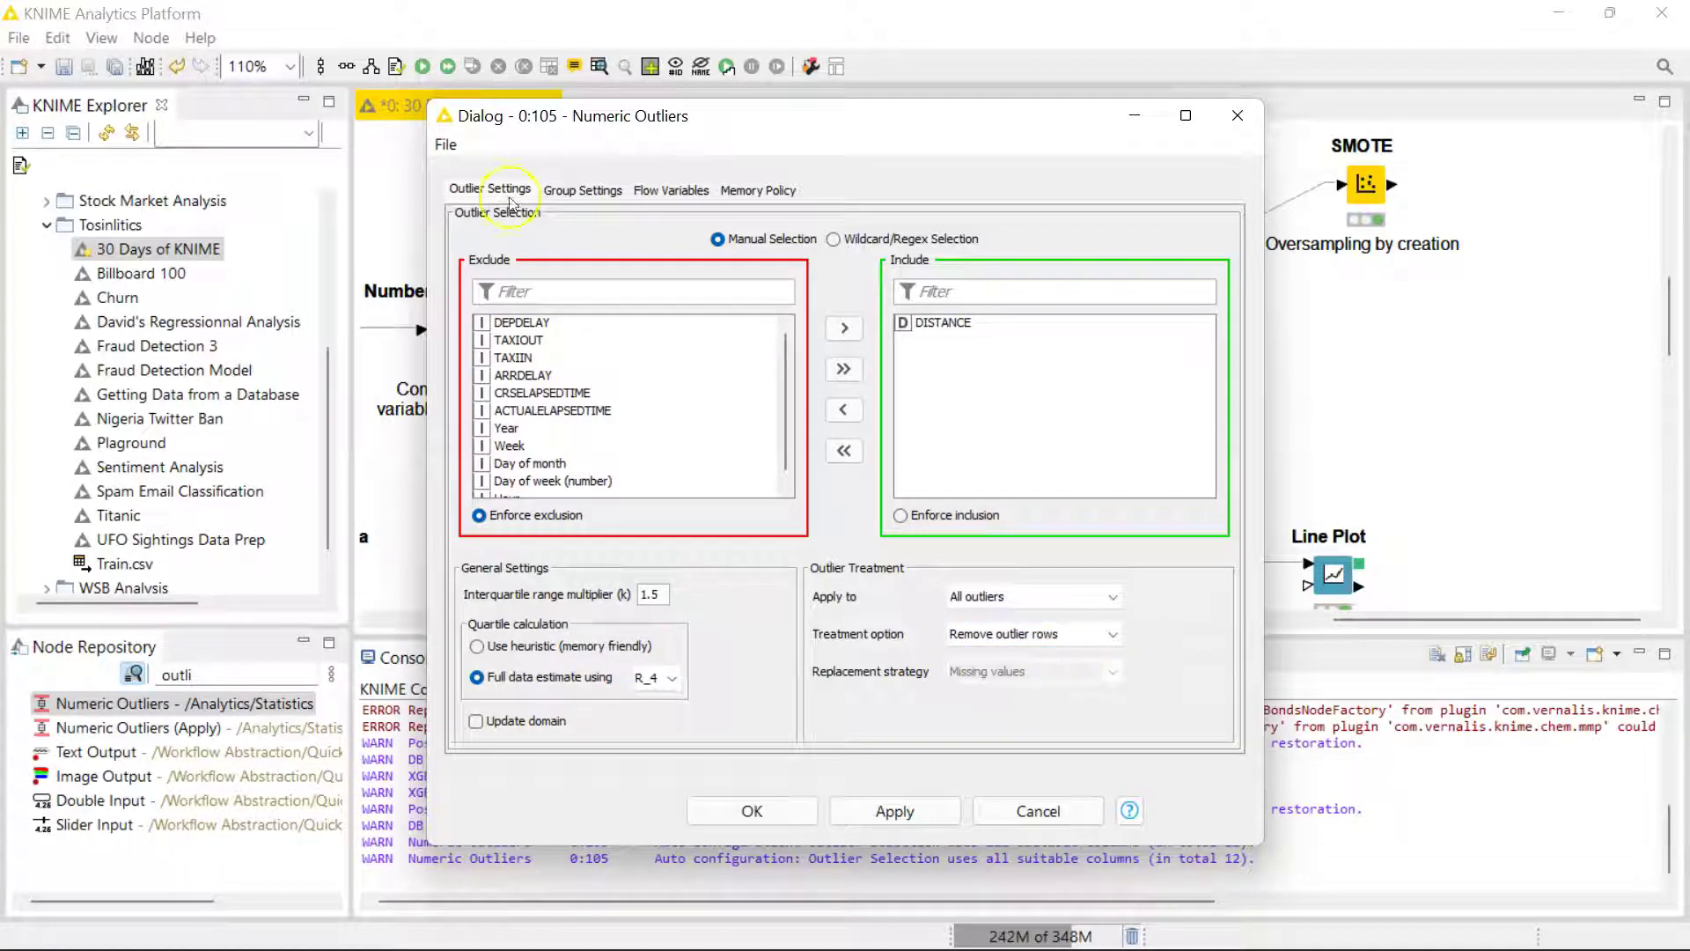
pyautogui.click(568, 195)
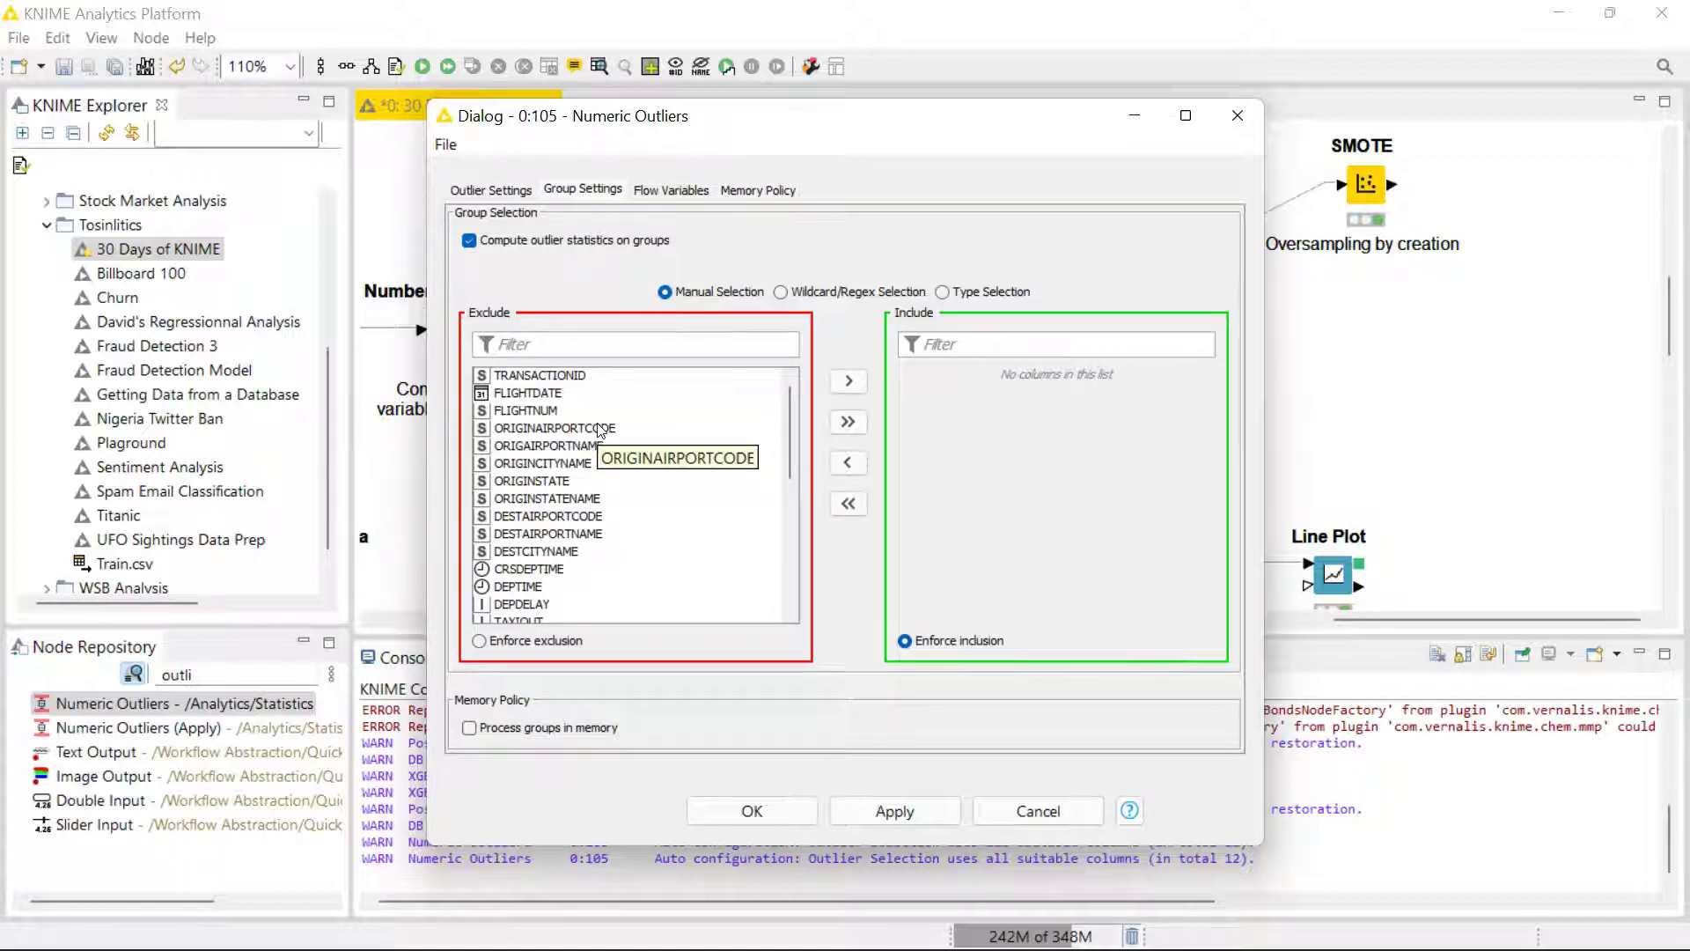
# - Add ORIGINAIRPORTCODE as the grouping column in the Group Settings
pyautogui.click(555, 428)
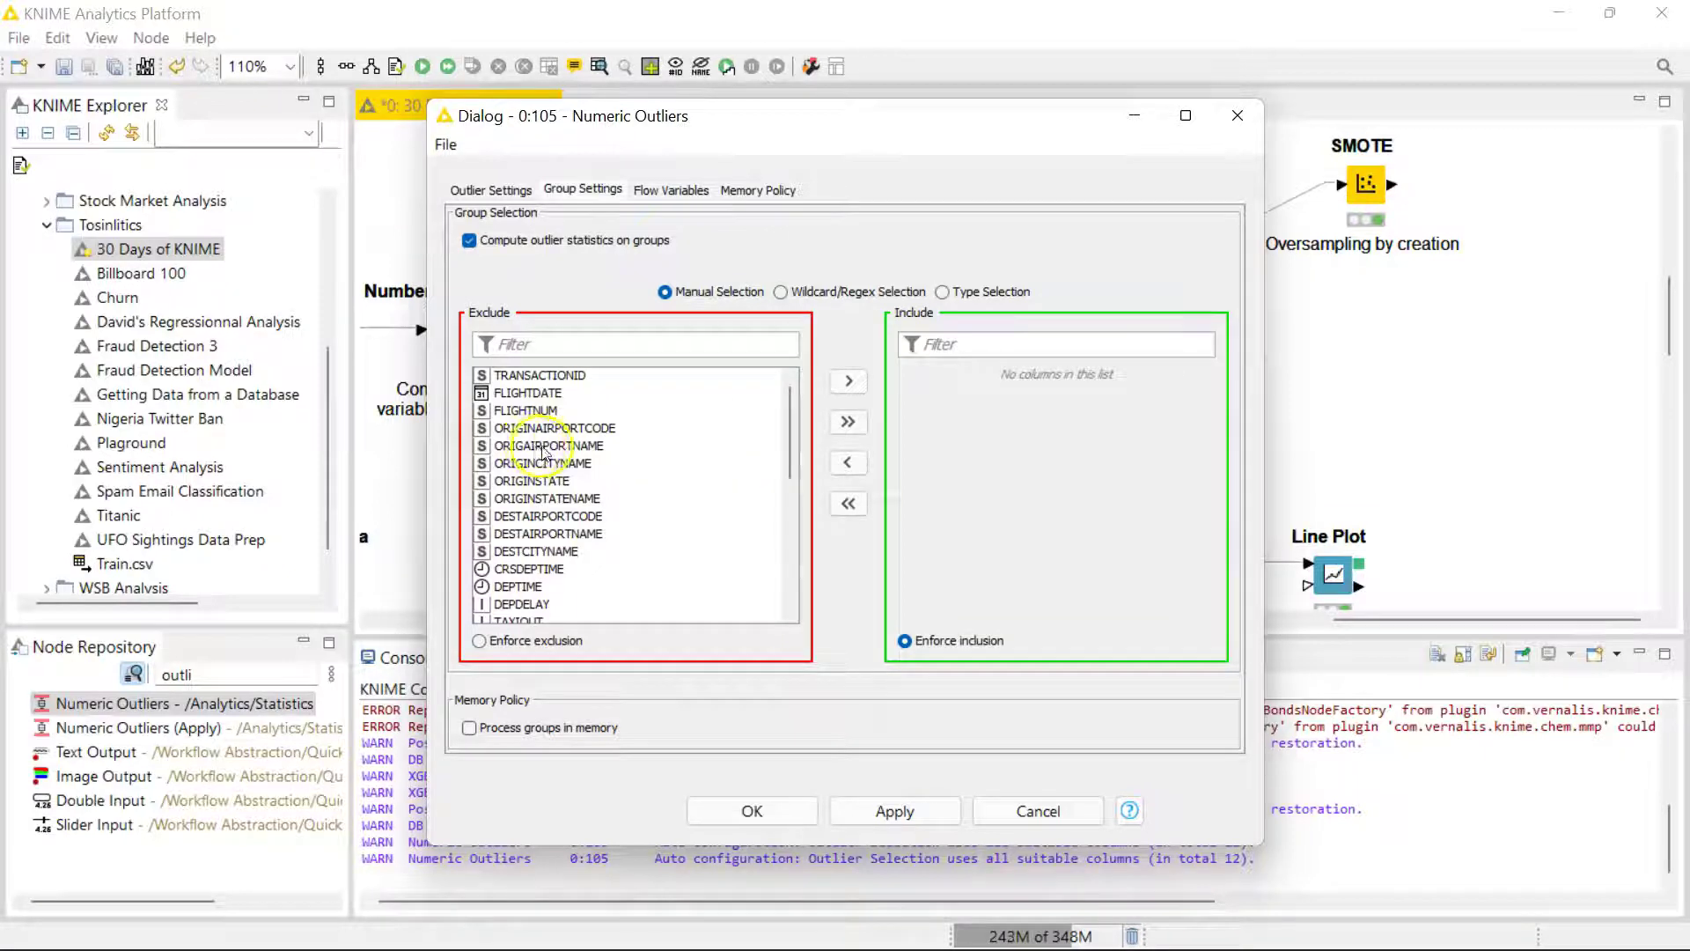
pyautogui.click(597, 429)
pyautogui.doubleClick(595, 429)
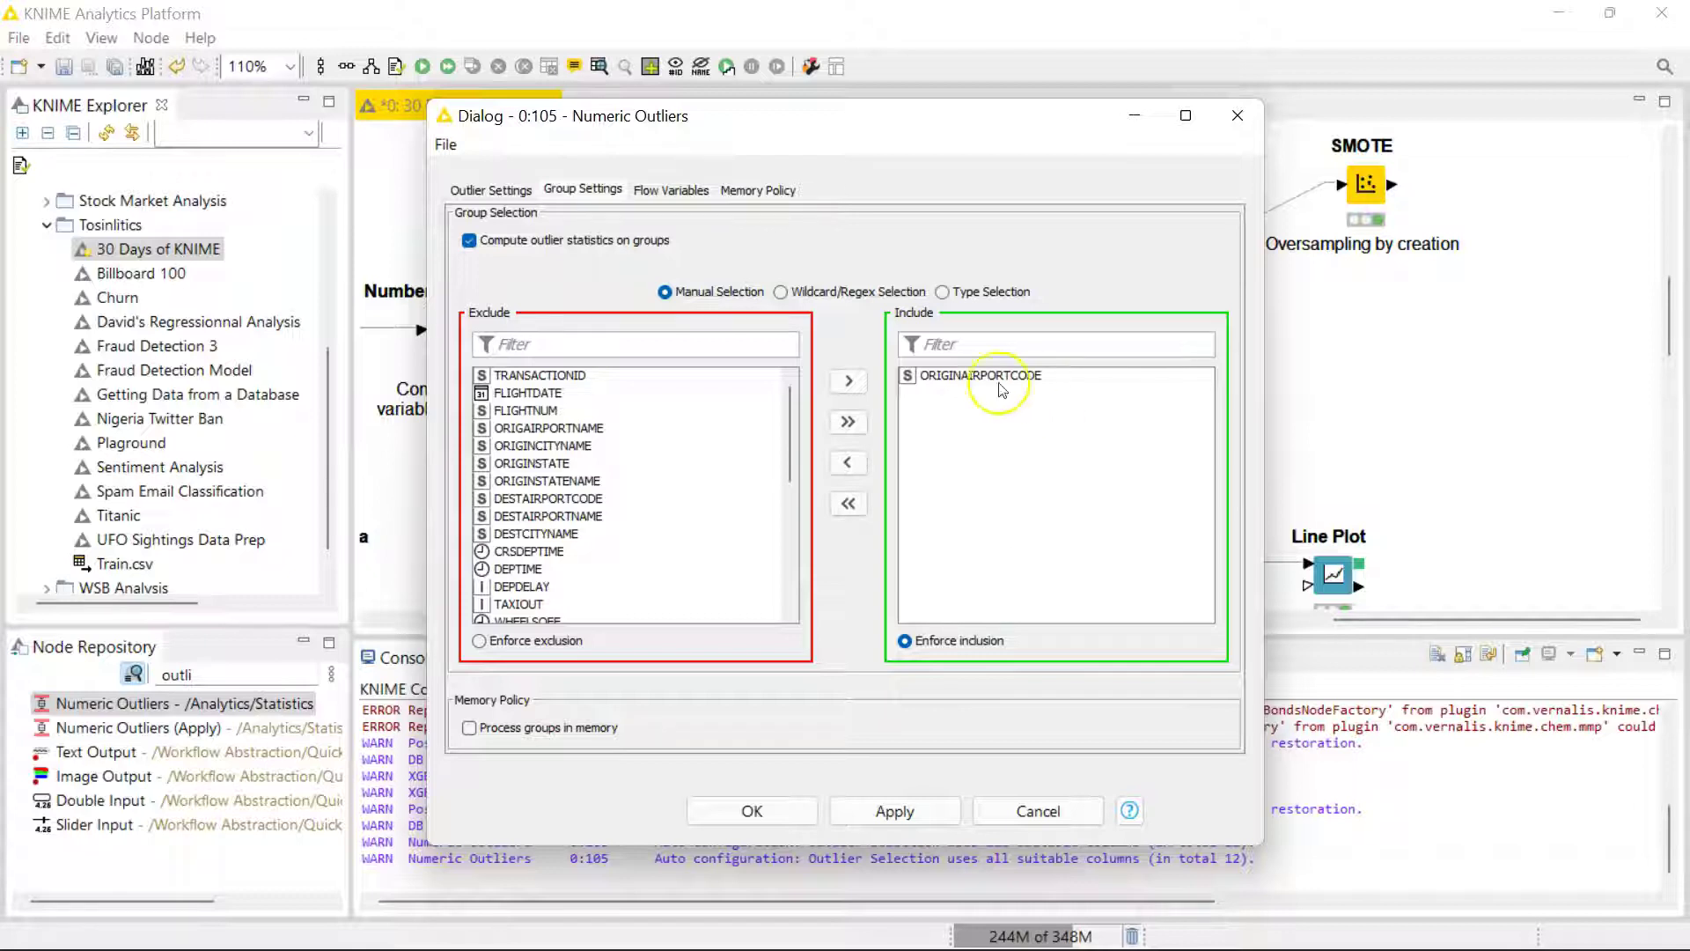
pyautogui.click(1070, 350)
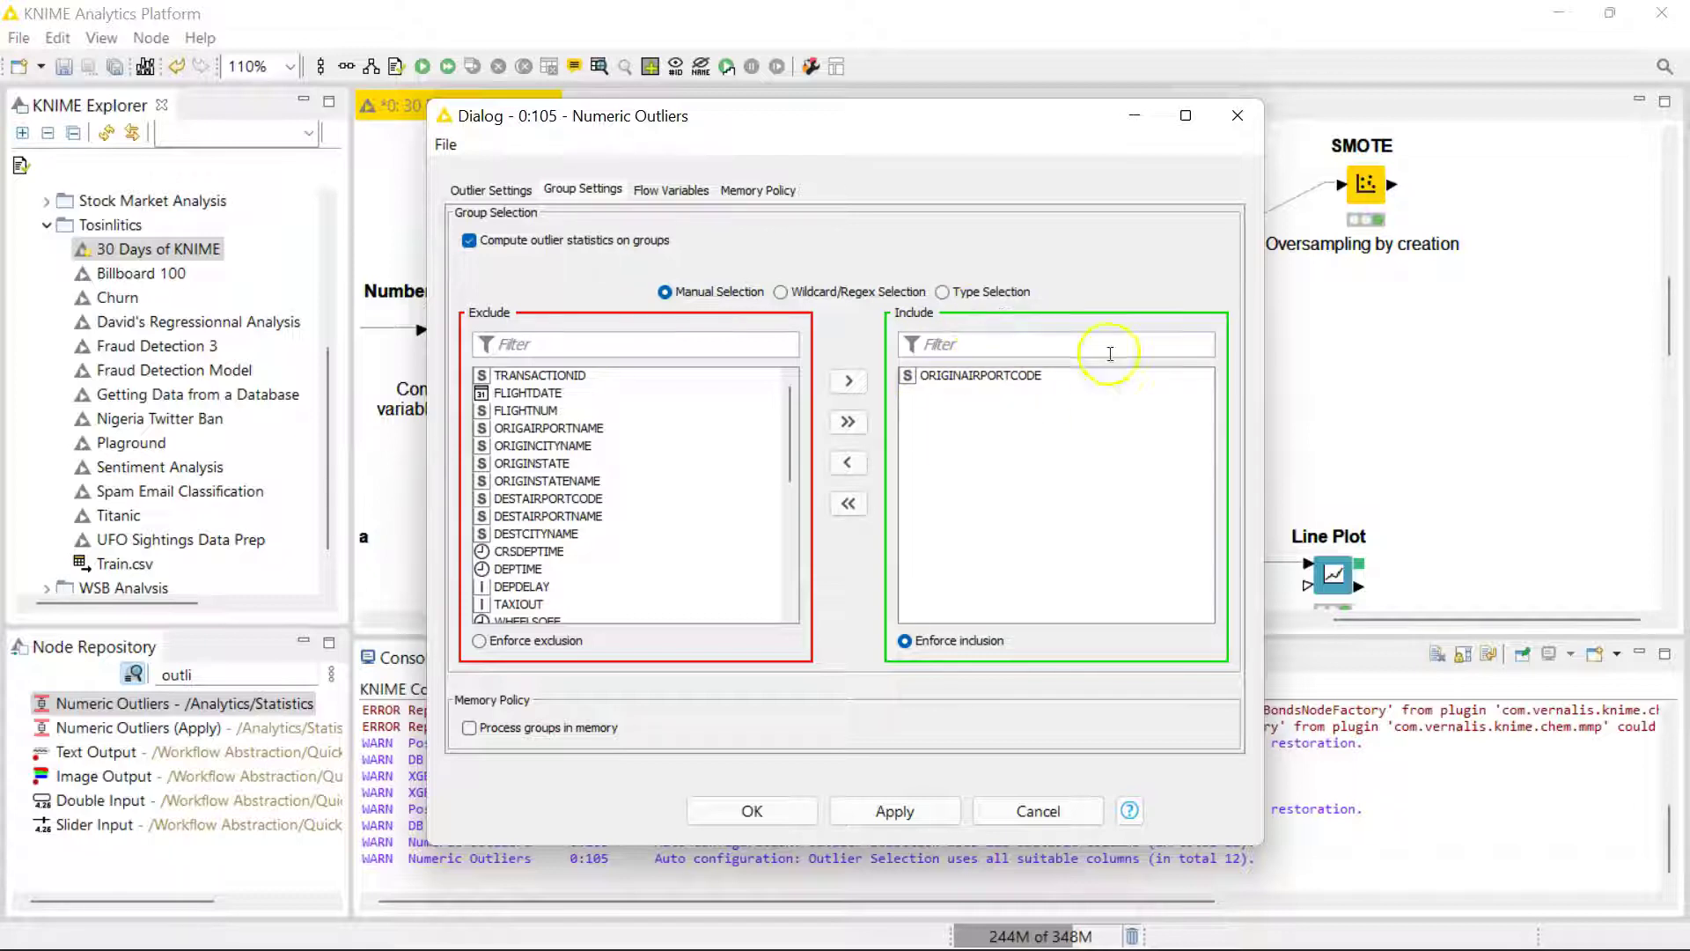
pyautogui.hotkey('ctrl', 'pagedown')
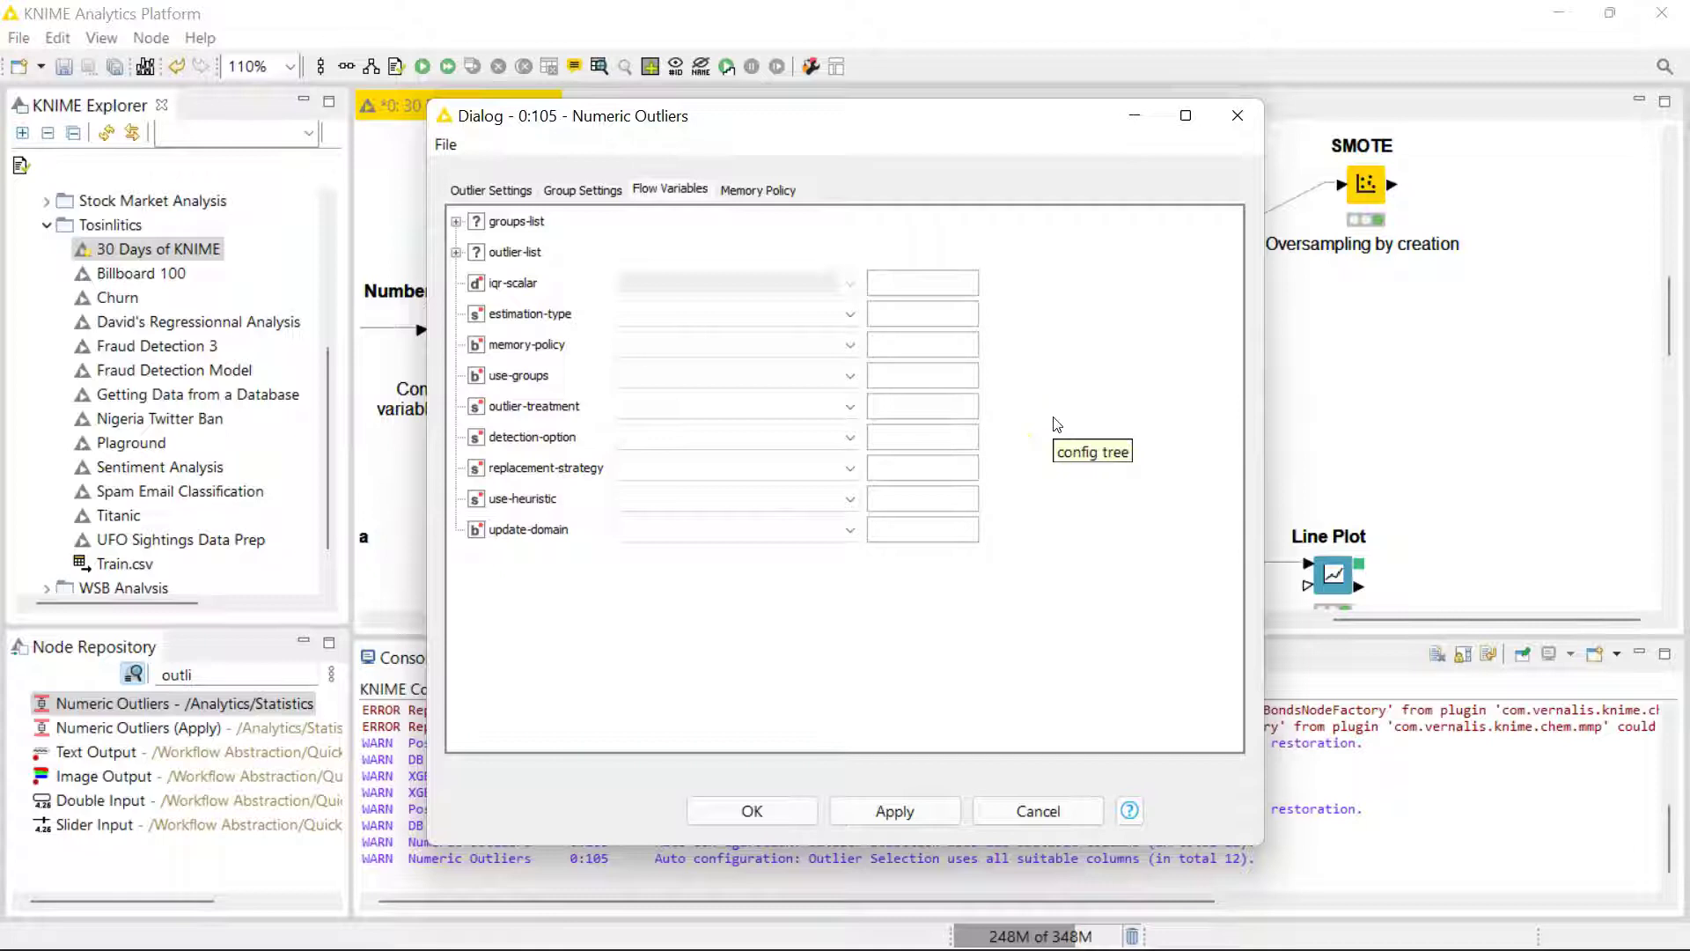
# - Check the Memory Policy options, return to Outlier Settings, and confirm the configuration with OK
pyautogui.click(774, 194)
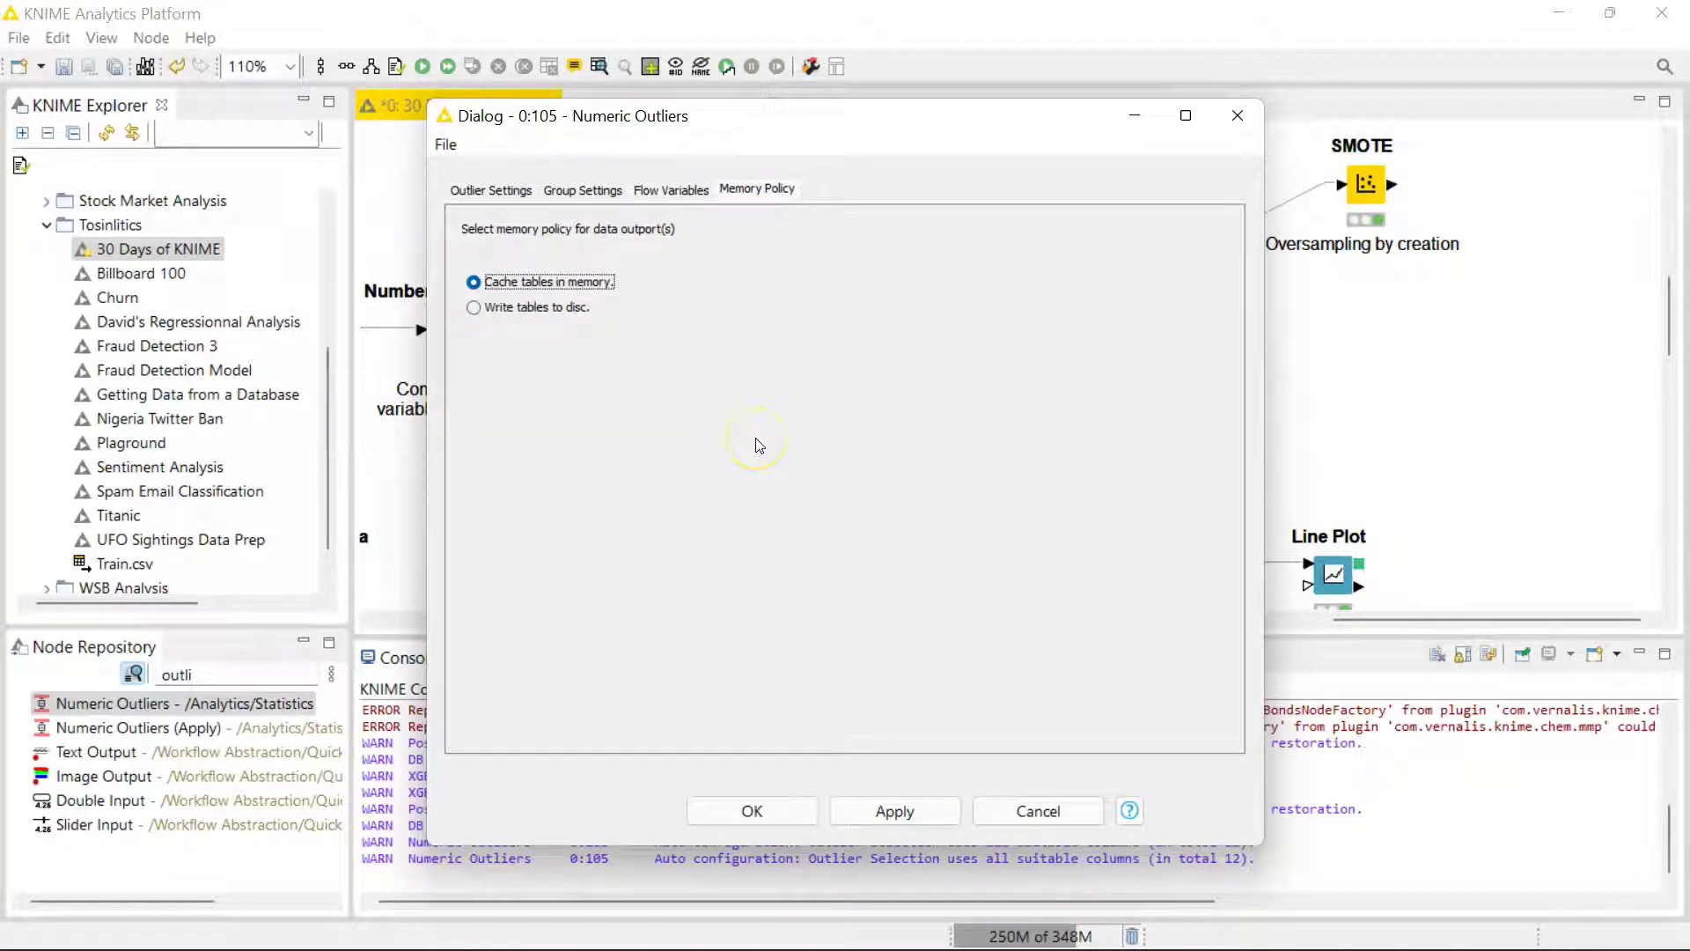
pyautogui.click(490, 189)
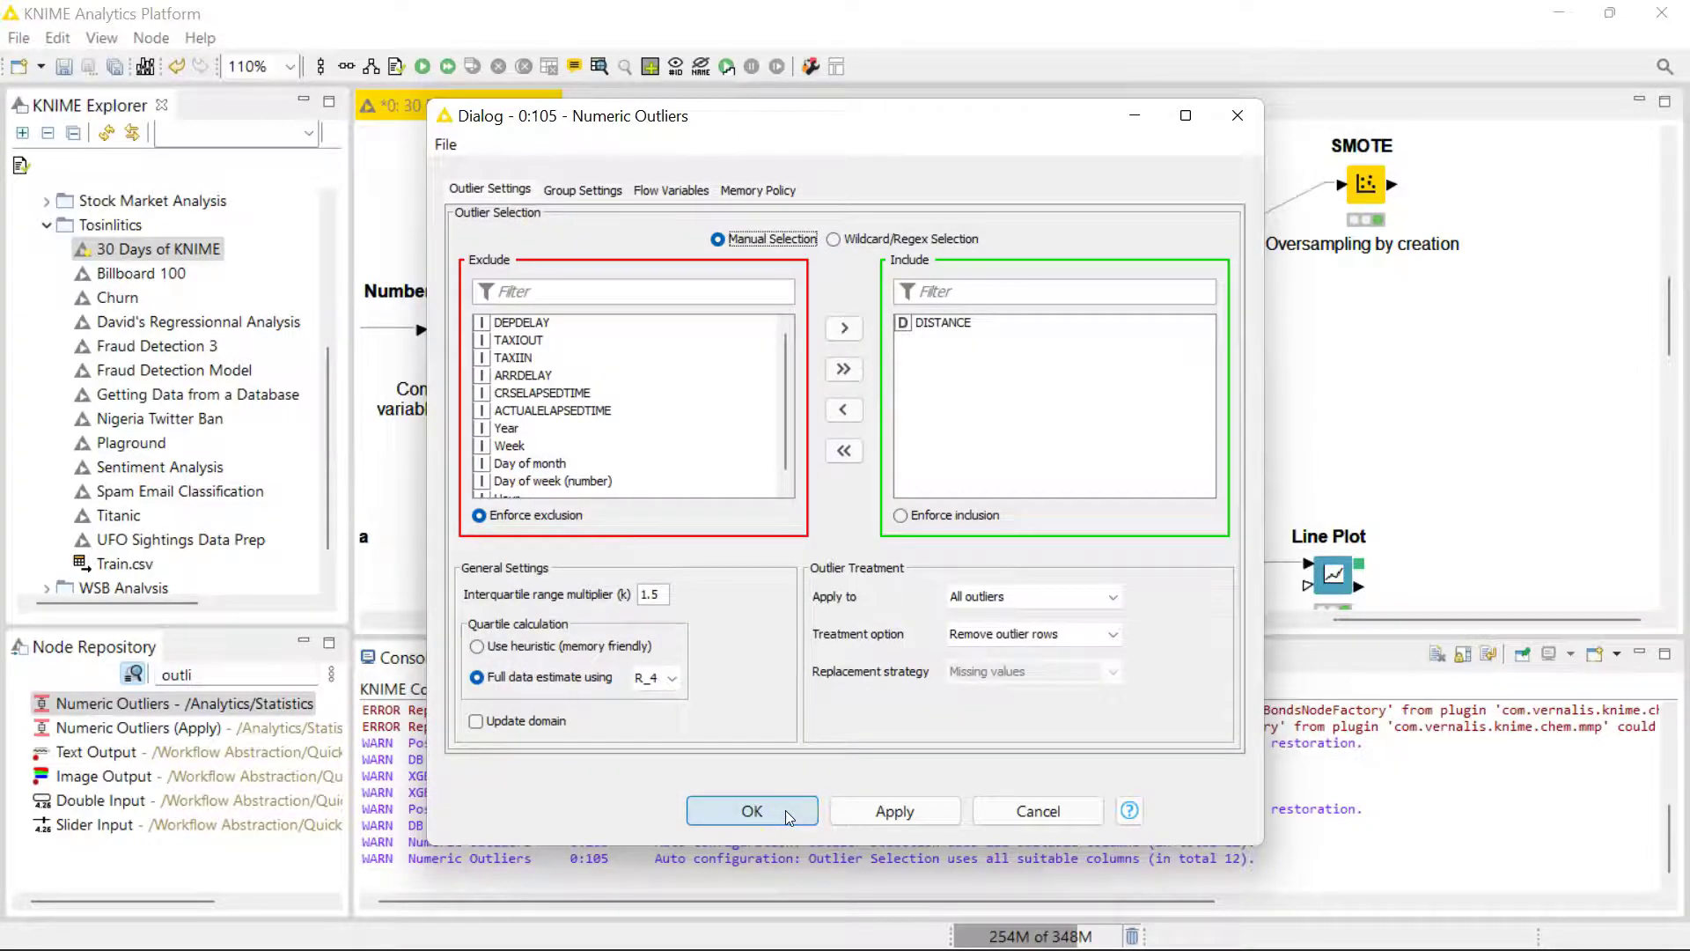
pyautogui.click(786, 810)
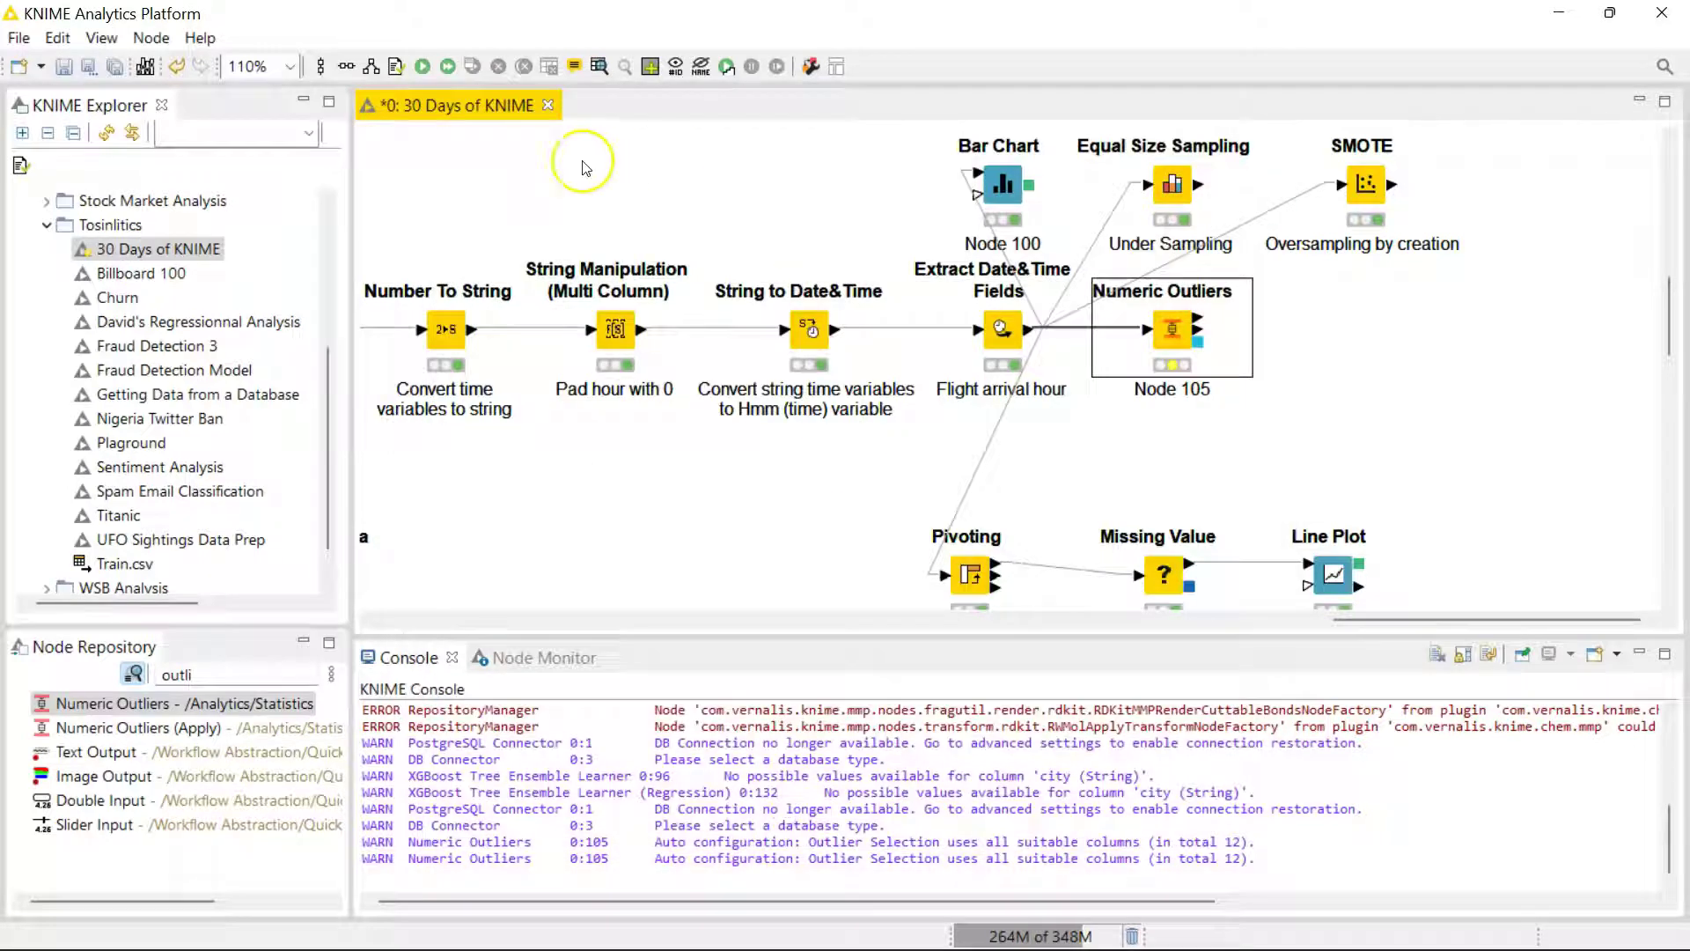
pyautogui.click(428, 69)
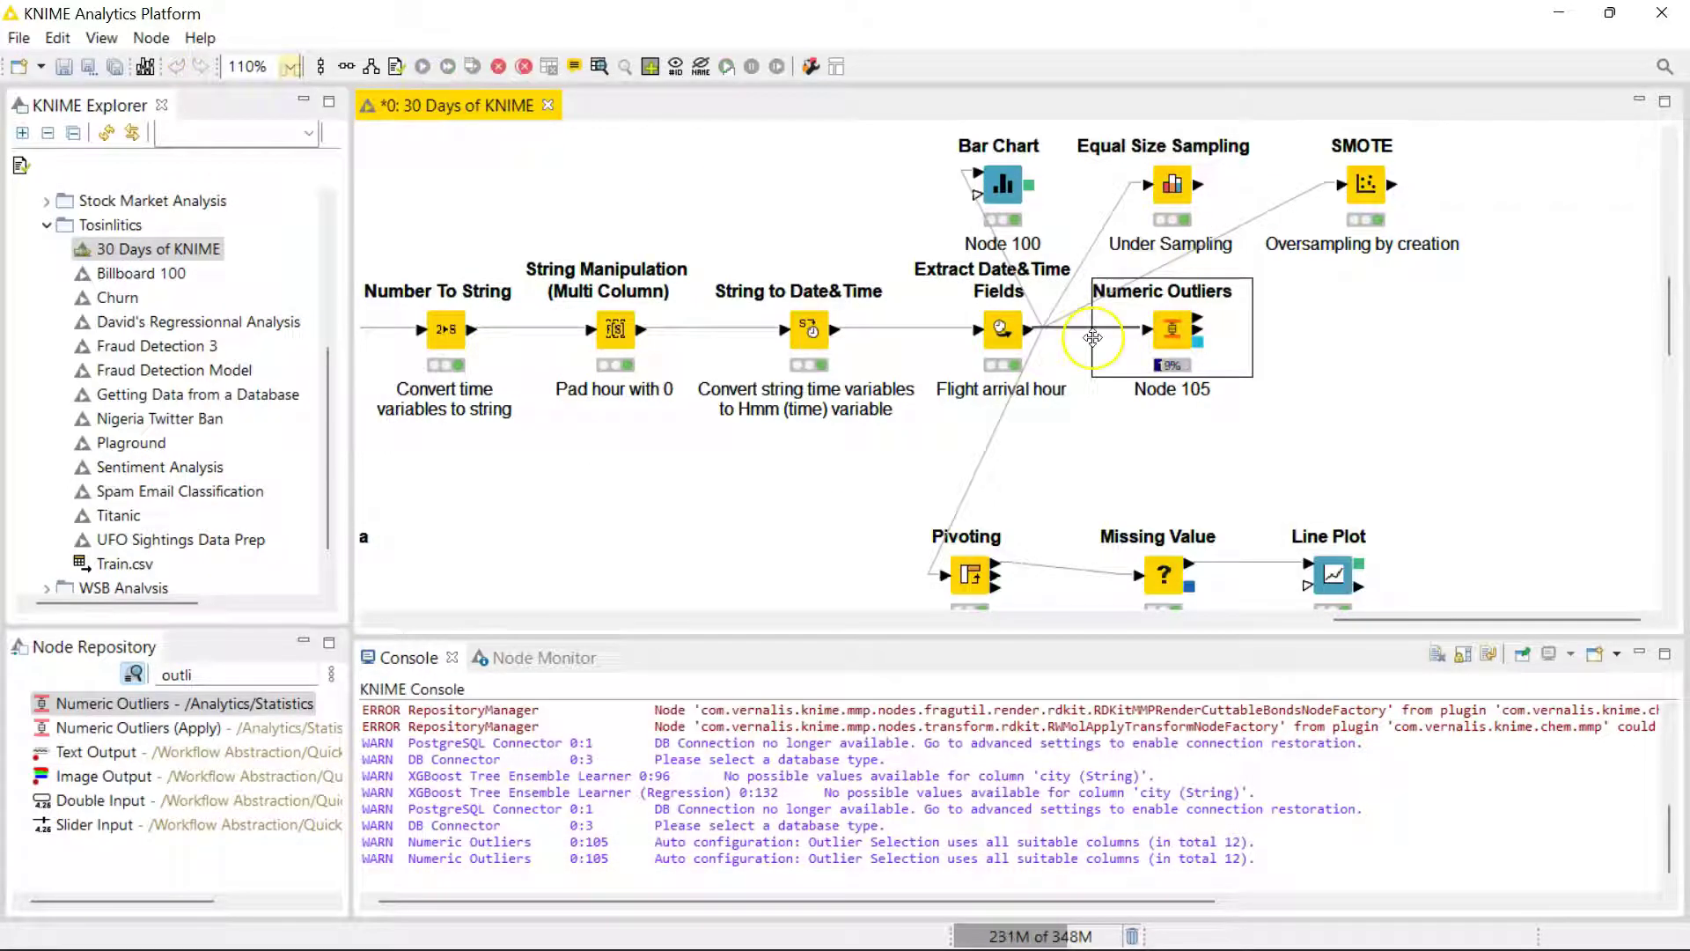
pyautogui.click(570, 657)
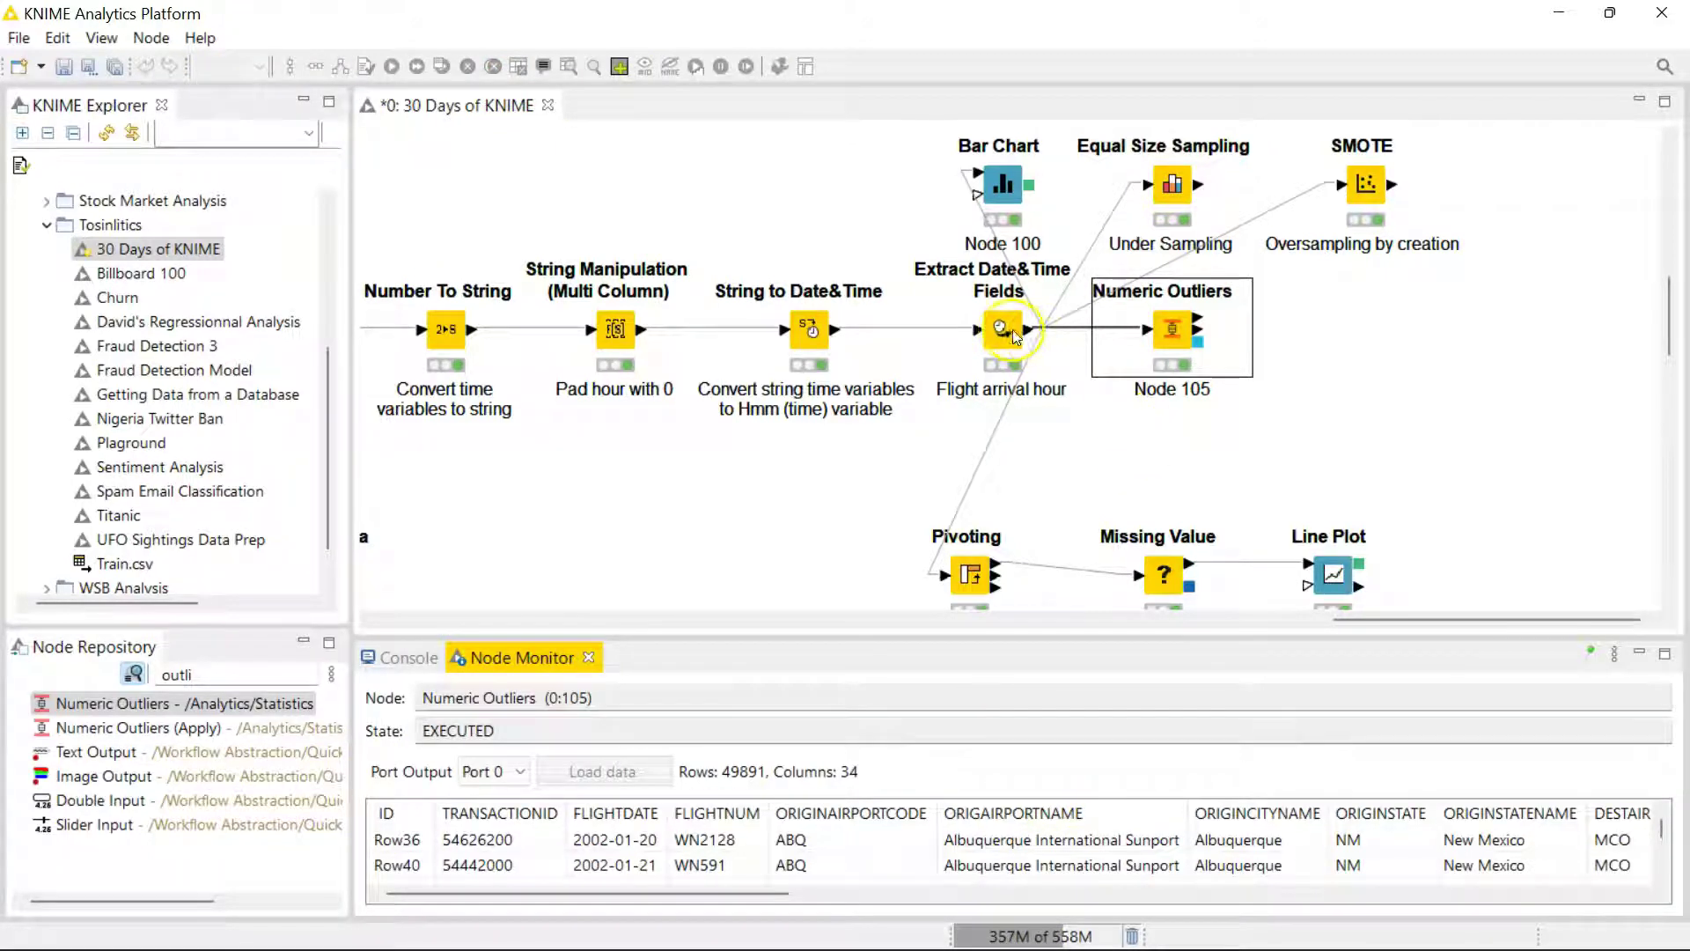
pyautogui.click(1010, 329)
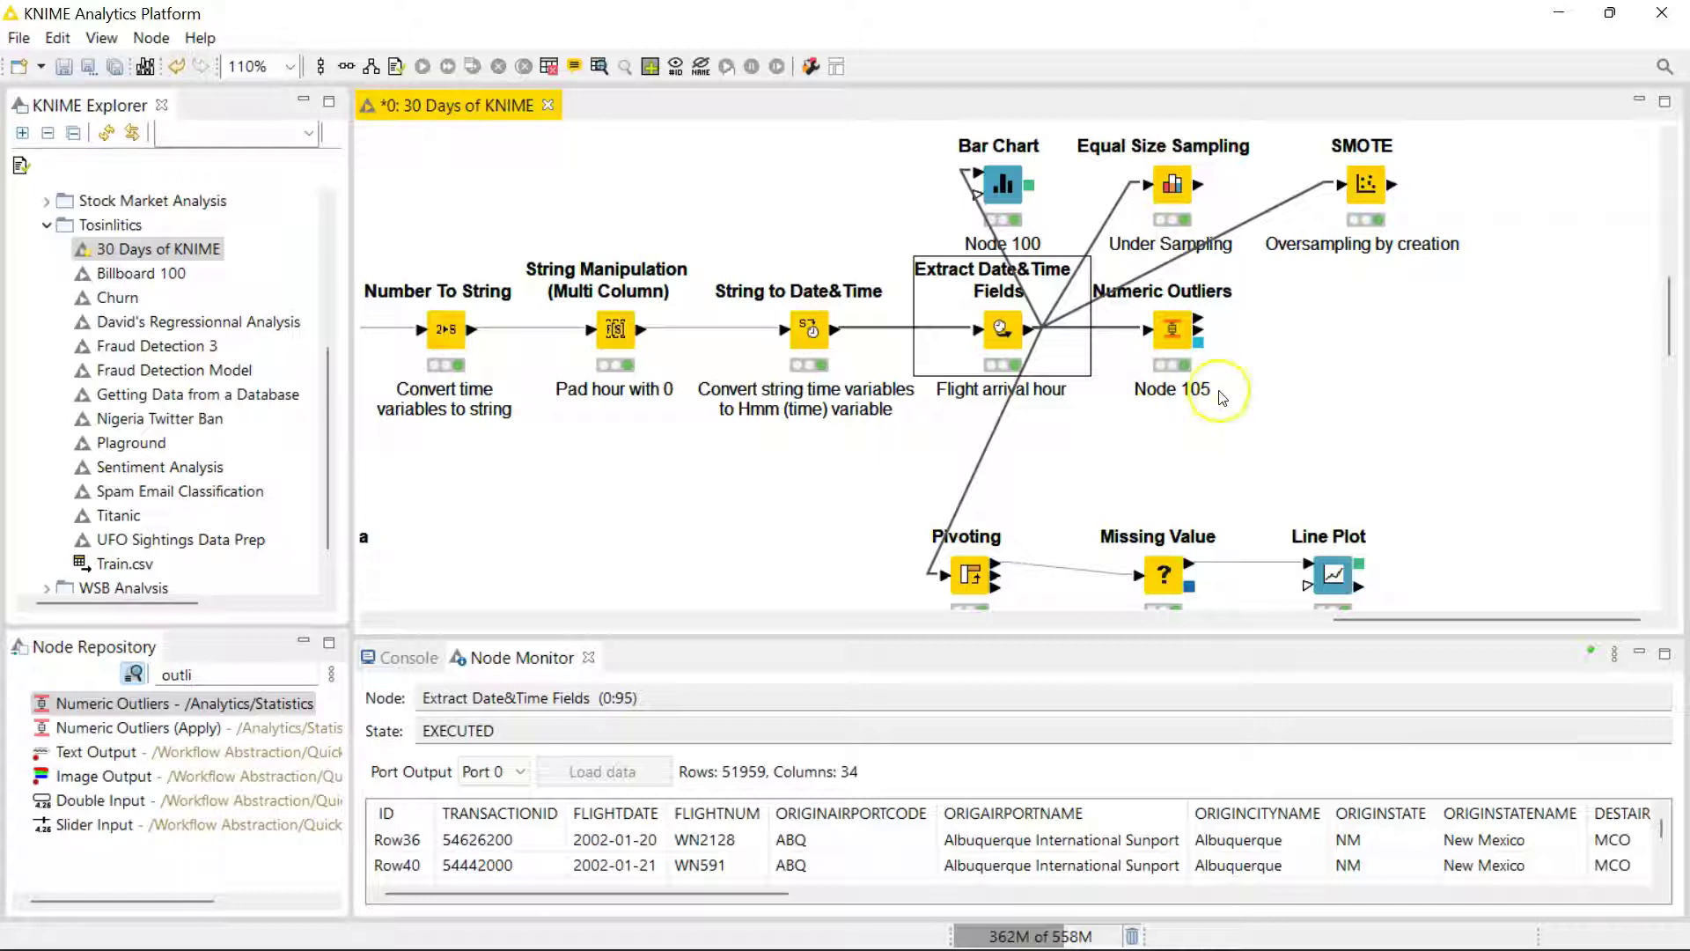
pyautogui.click(1196, 345)
pyautogui.click(943, 862)
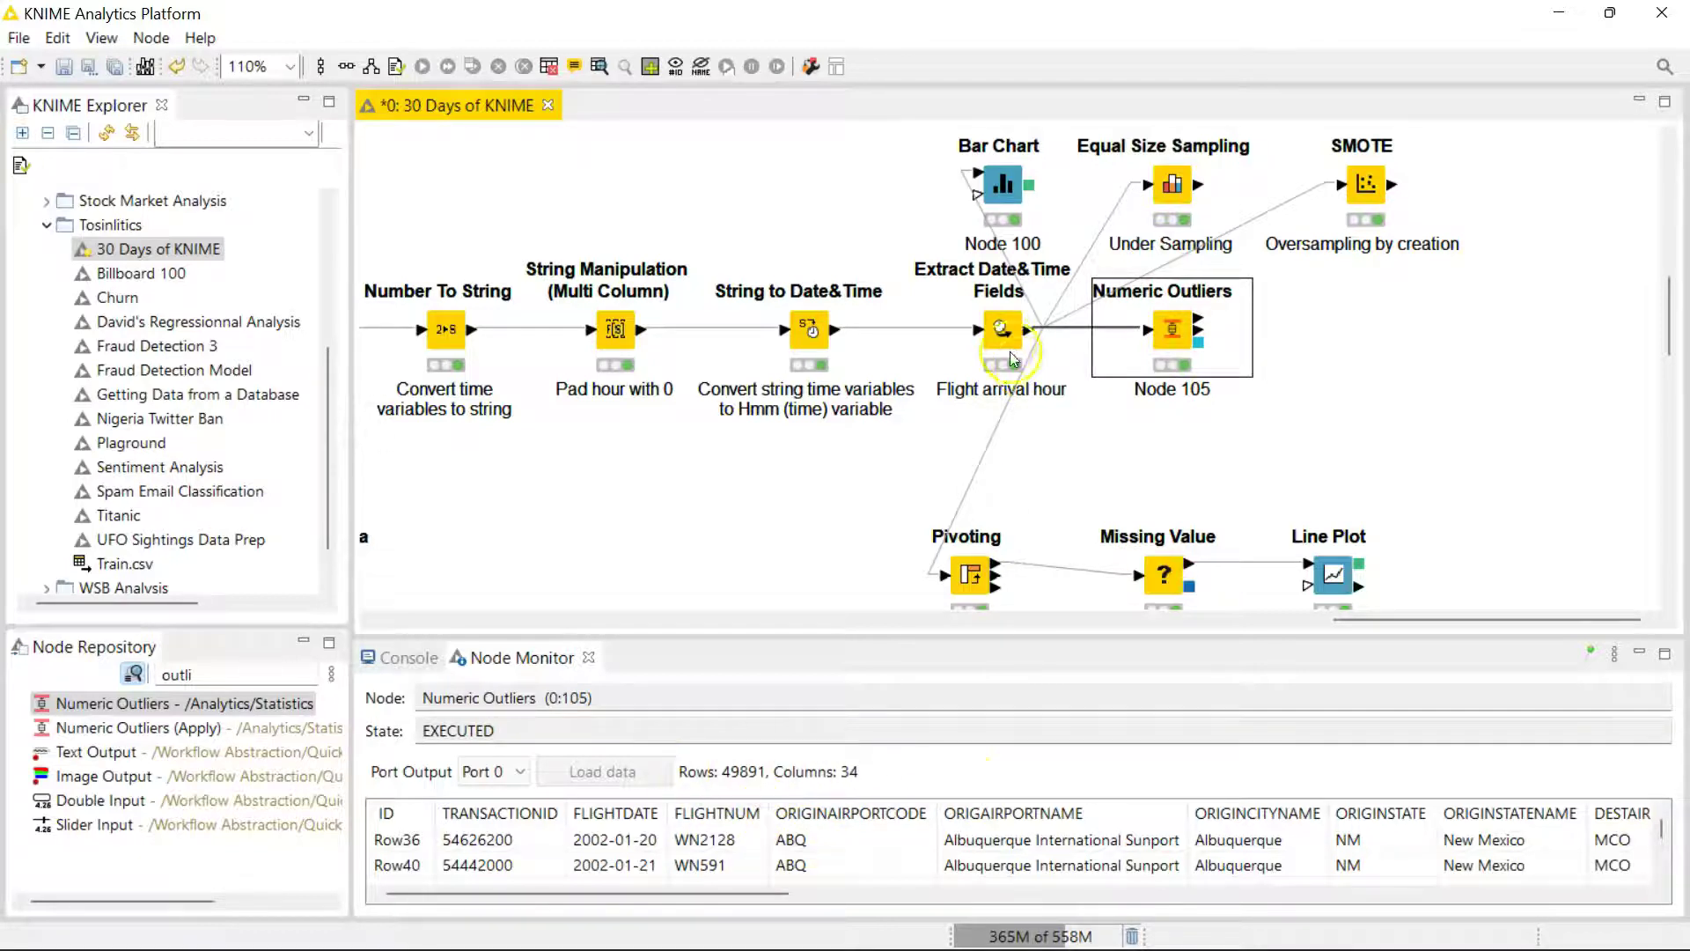
pyautogui.click(1005, 341)
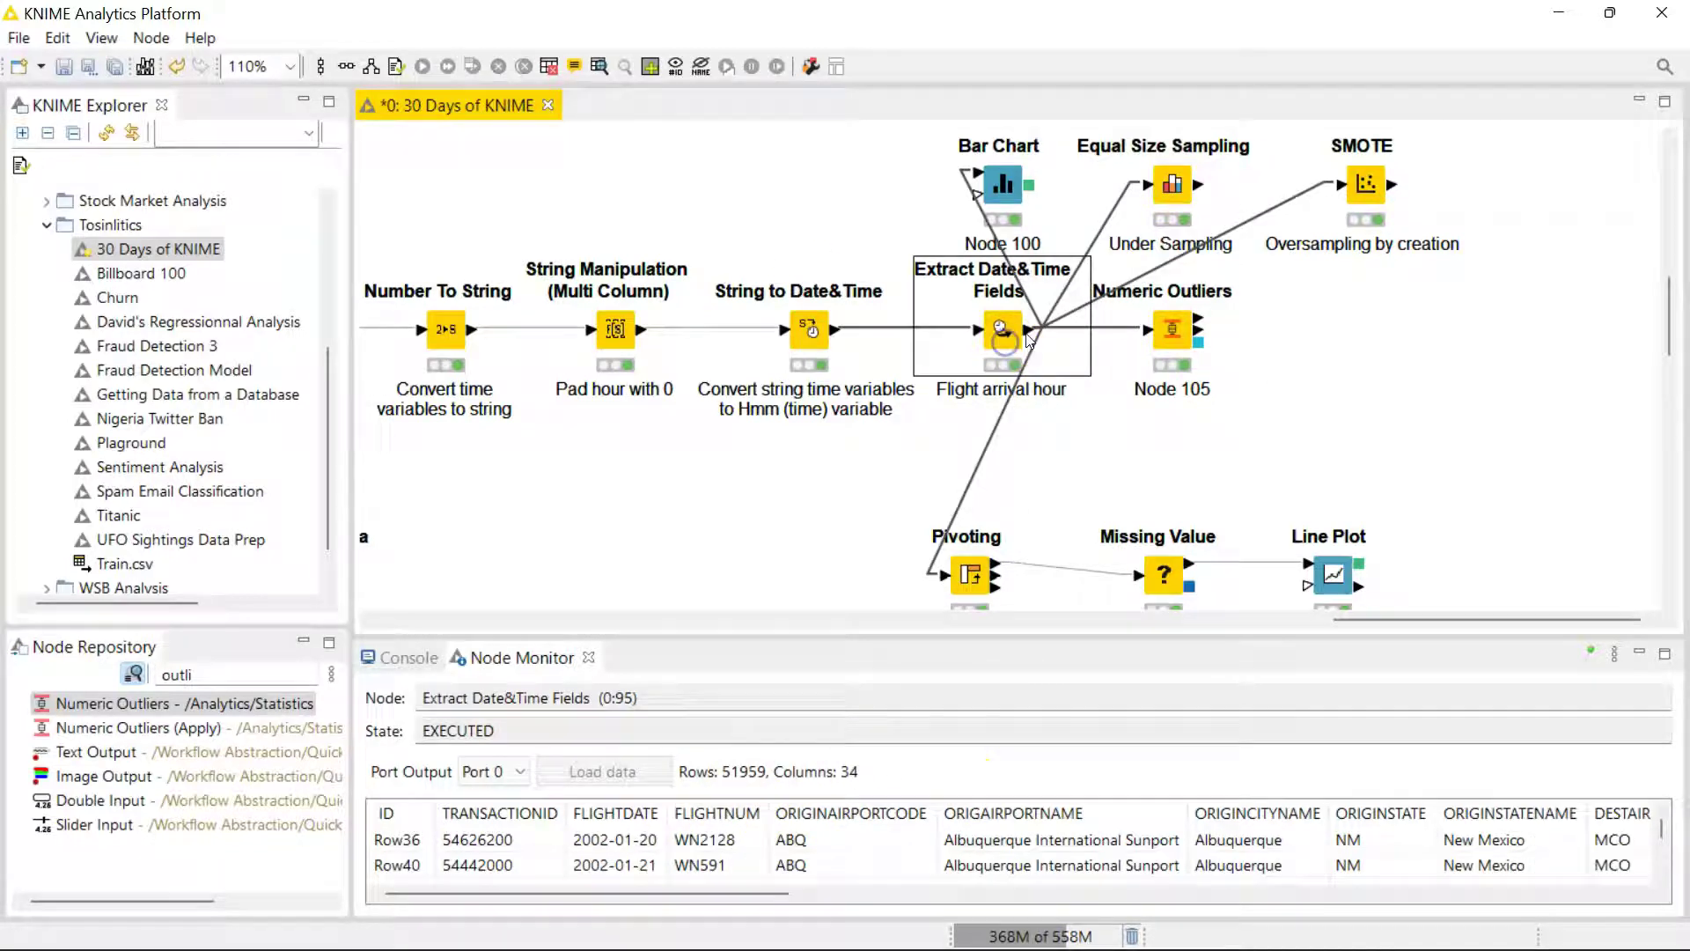
pyautogui.click(1172, 333)
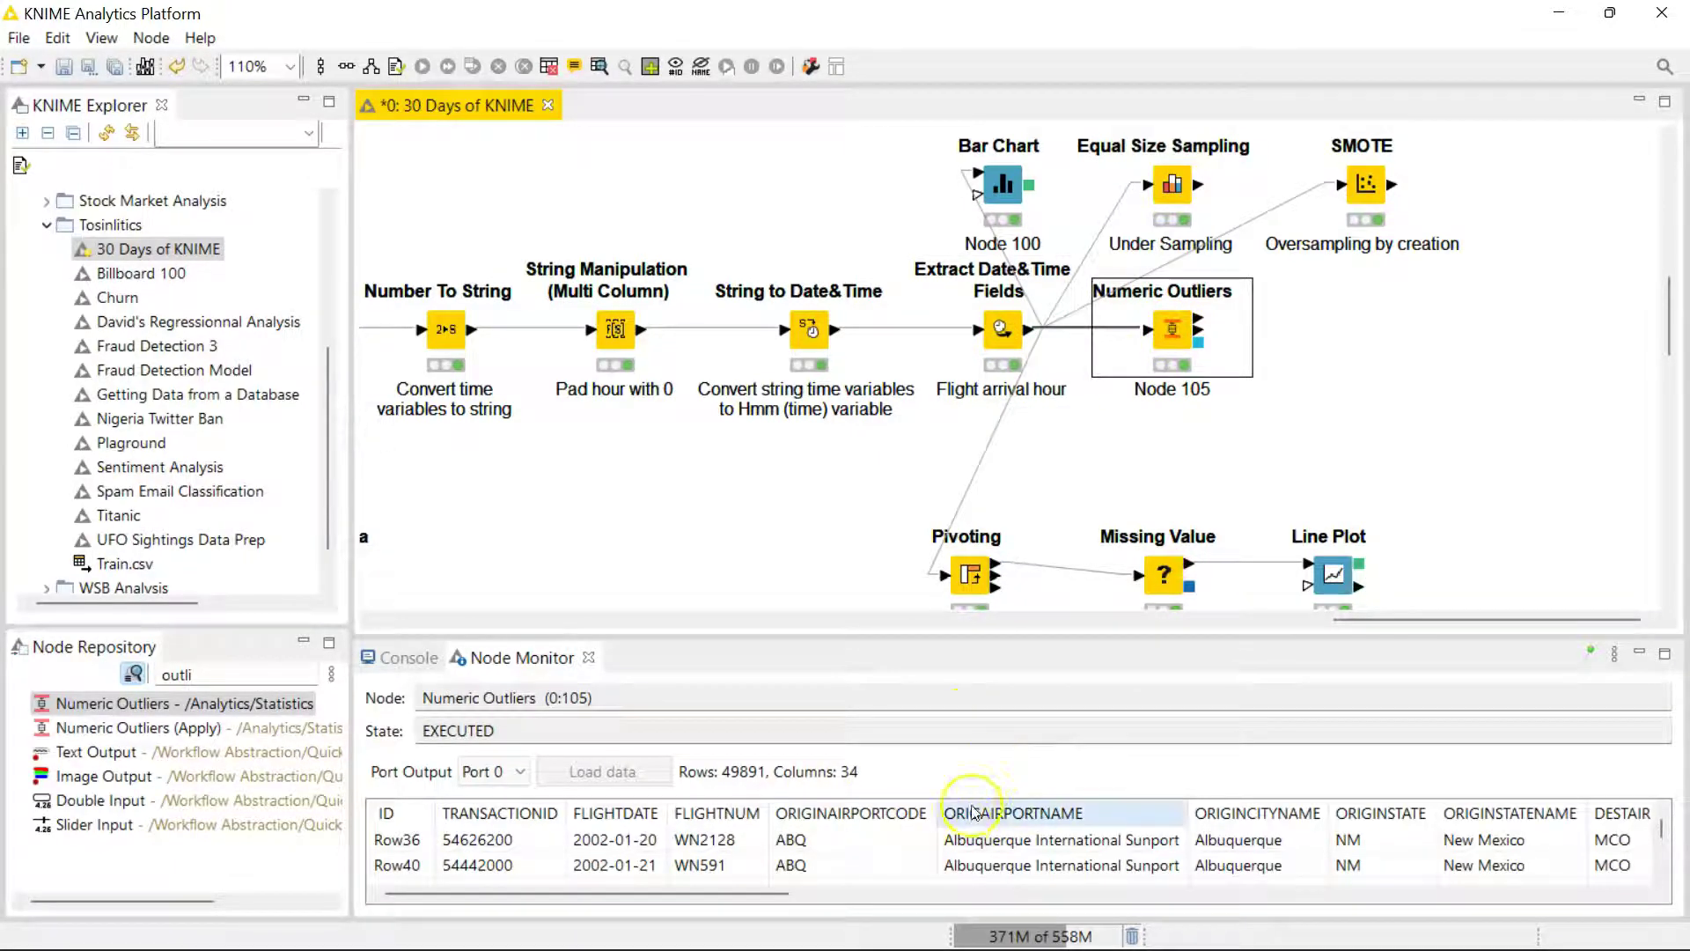
pyautogui.scroll(-3, 973, 846)
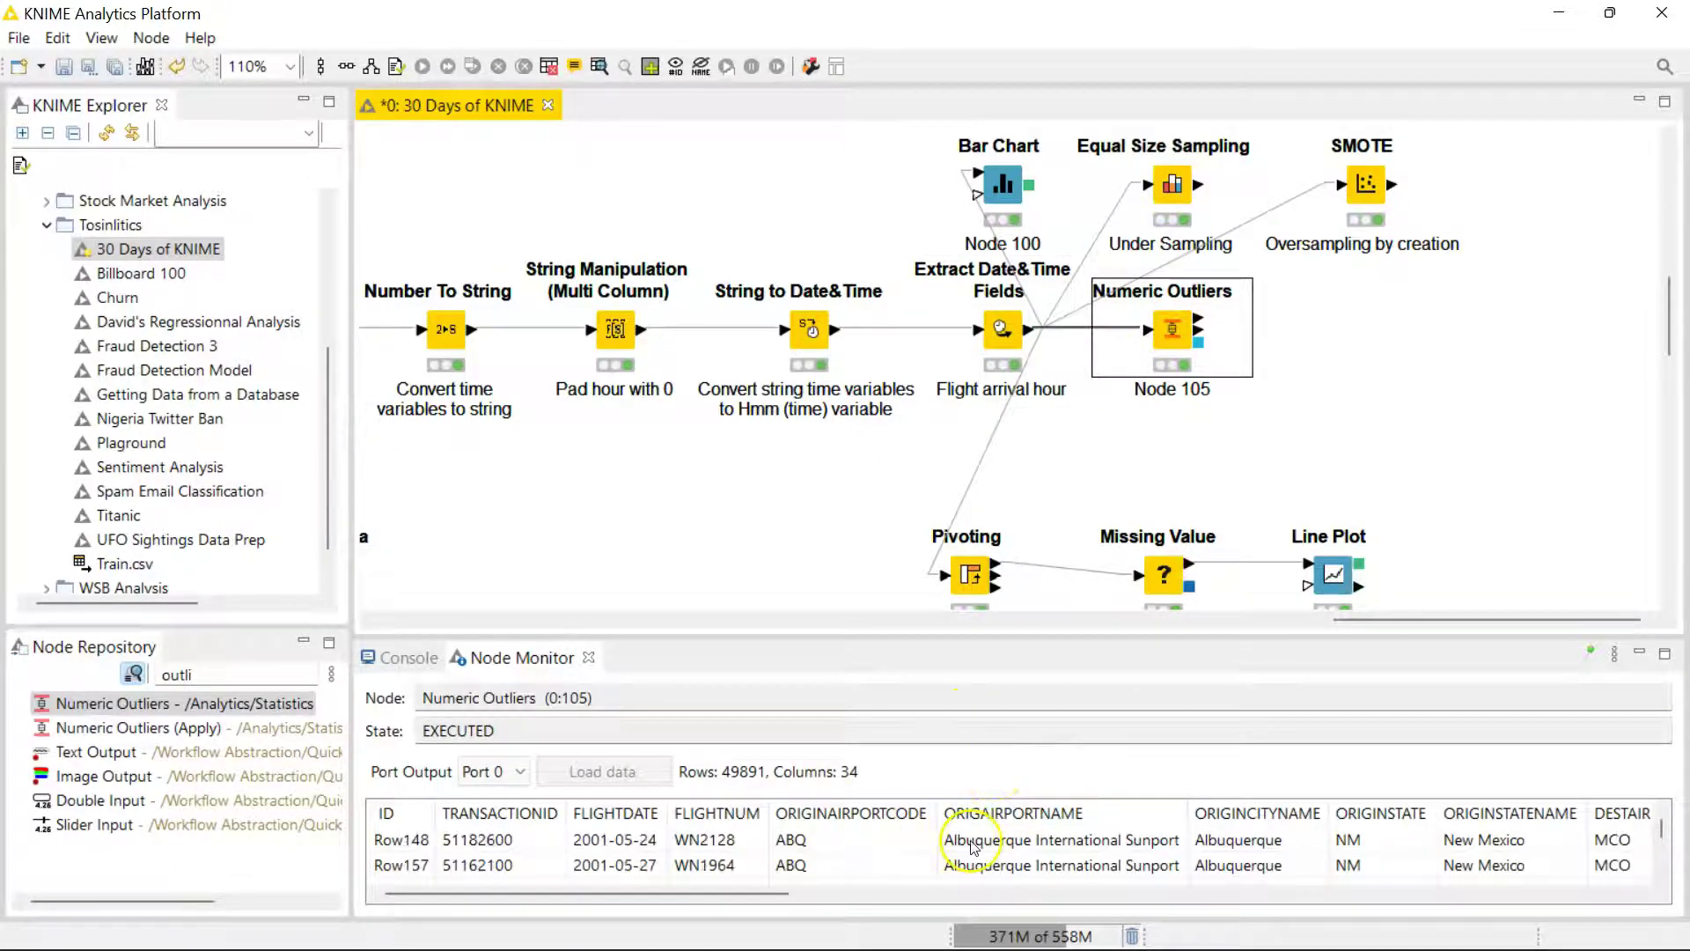
pyautogui.rightClick(1173, 338)
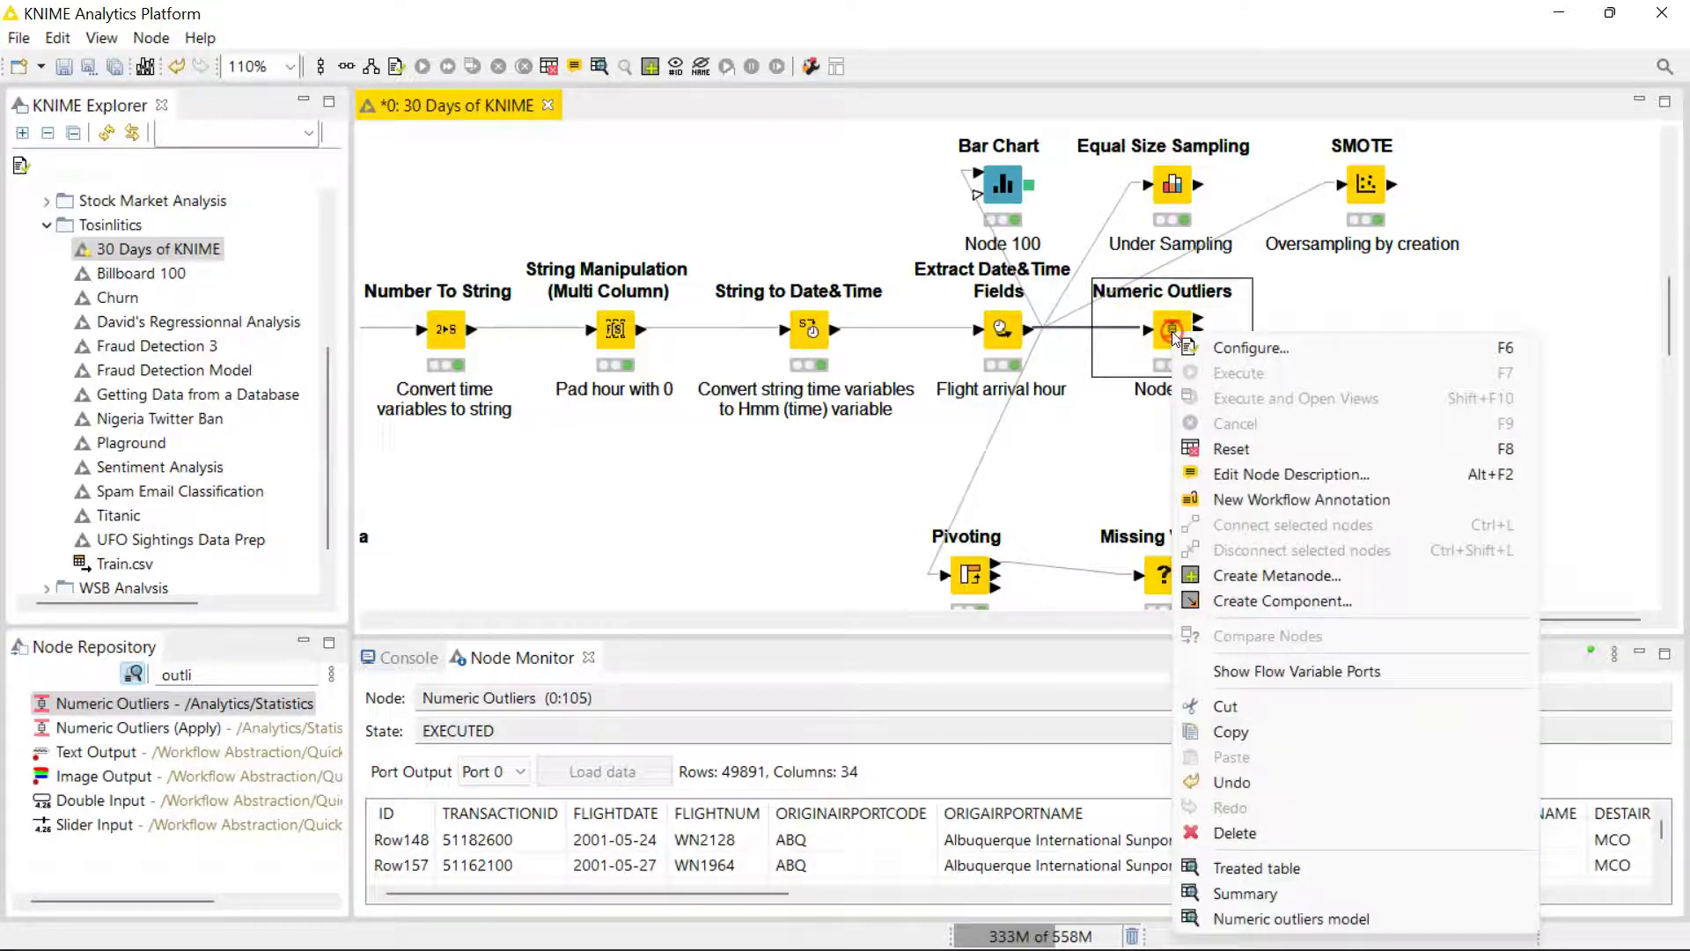
pyautogui.click(1256, 866)
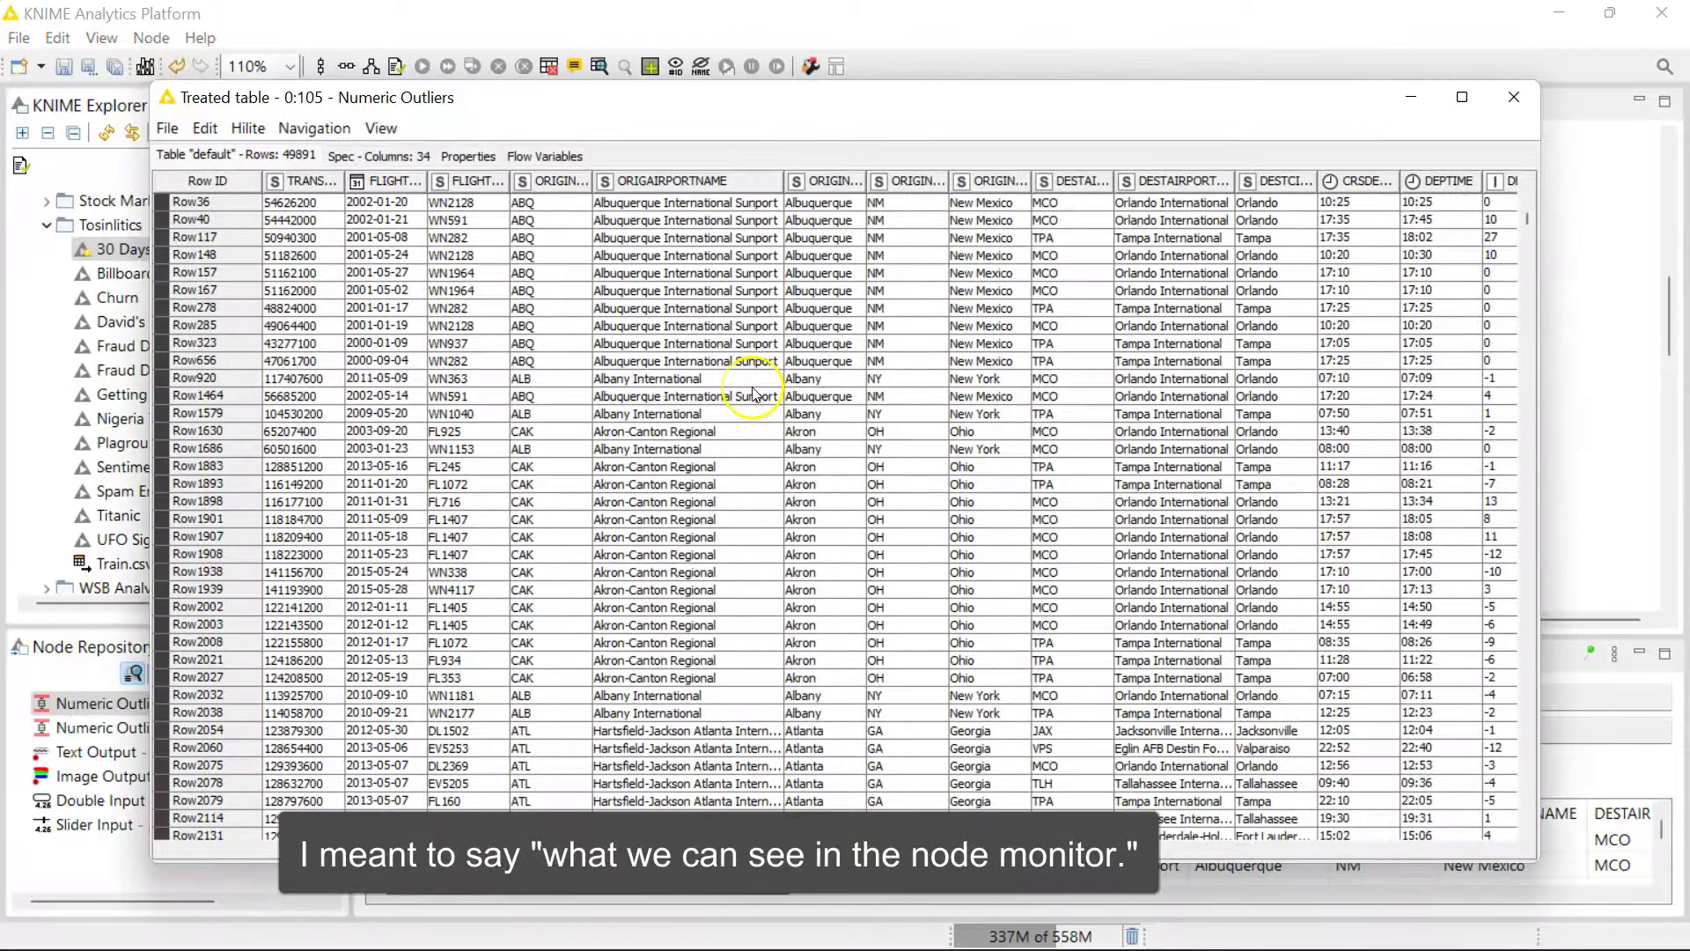
pyautogui.scroll(-1, 755, 395)
pyautogui.scroll(-10, 756, 395)
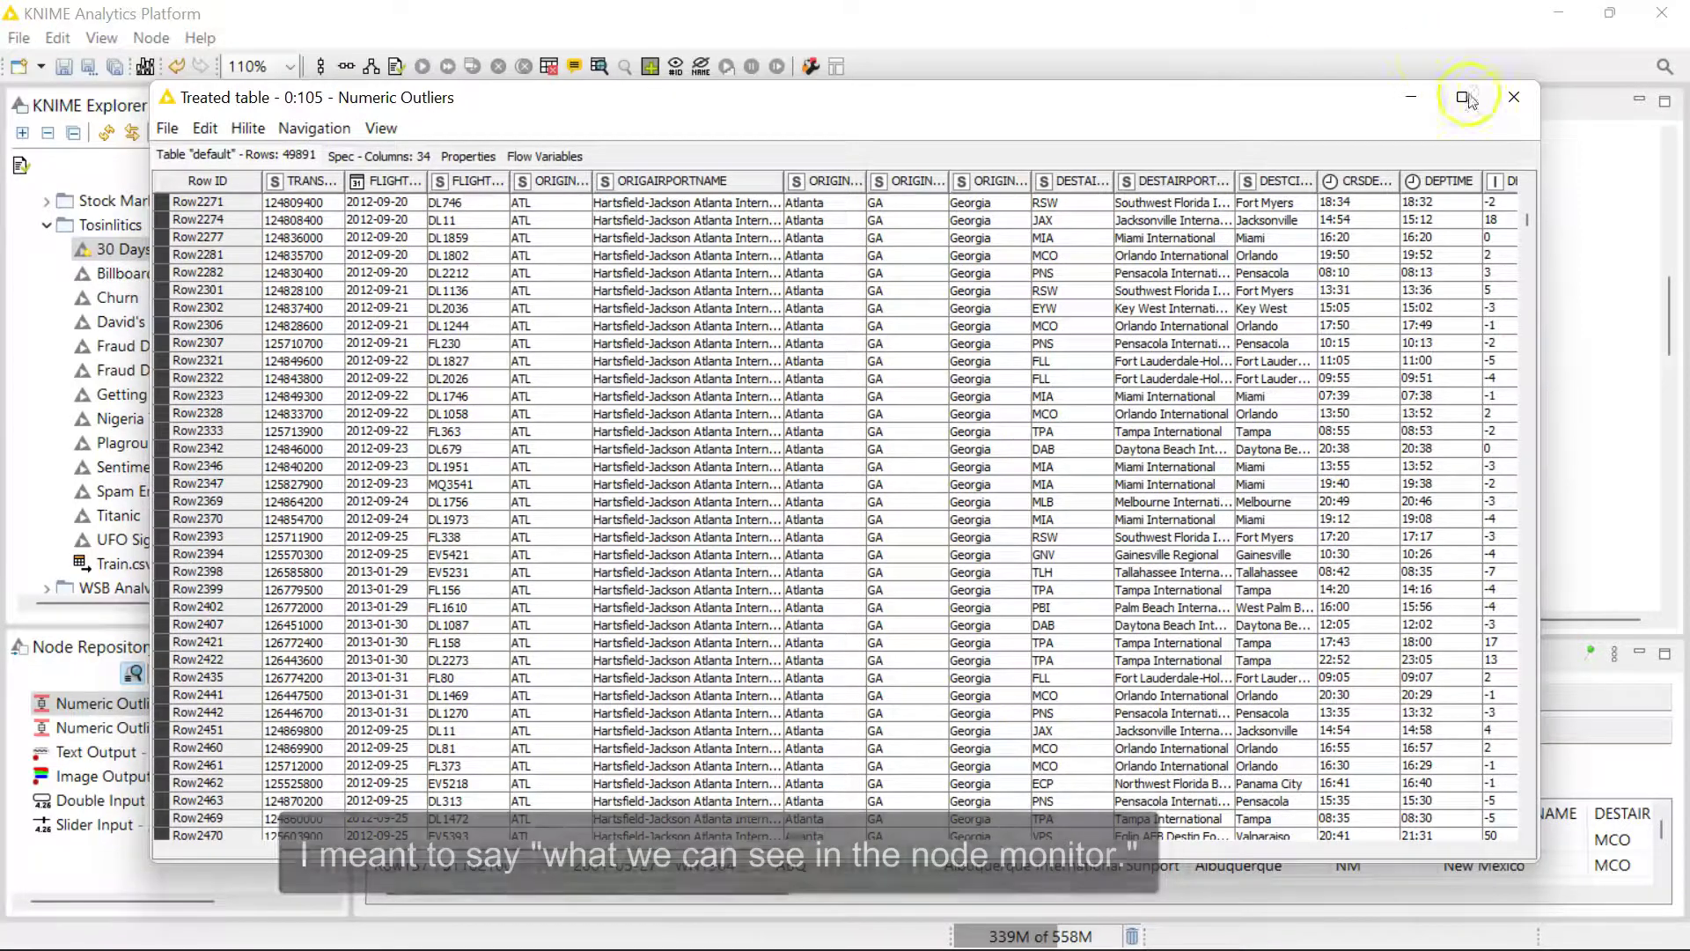
pyautogui.click(1514, 96)
# - Open the Numeric Outliers summary table and widen the Outlier and ORIGINAIRPORTCODE columns
pyautogui.rightClick(1160, 335)
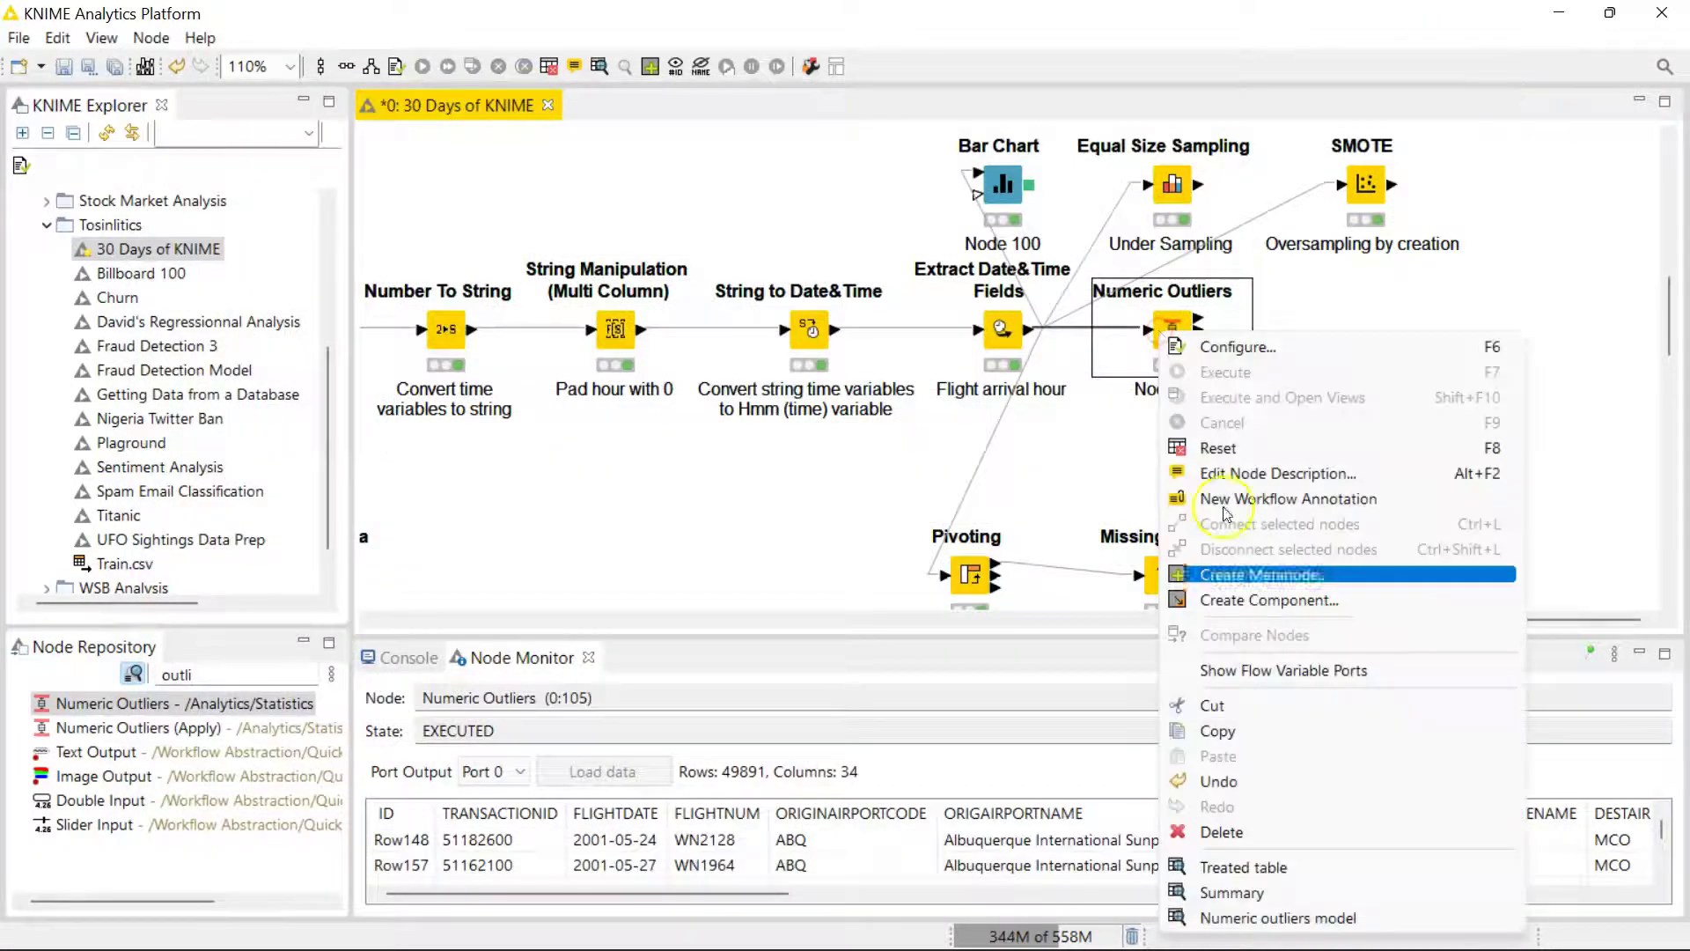
pyautogui.click(1265, 891)
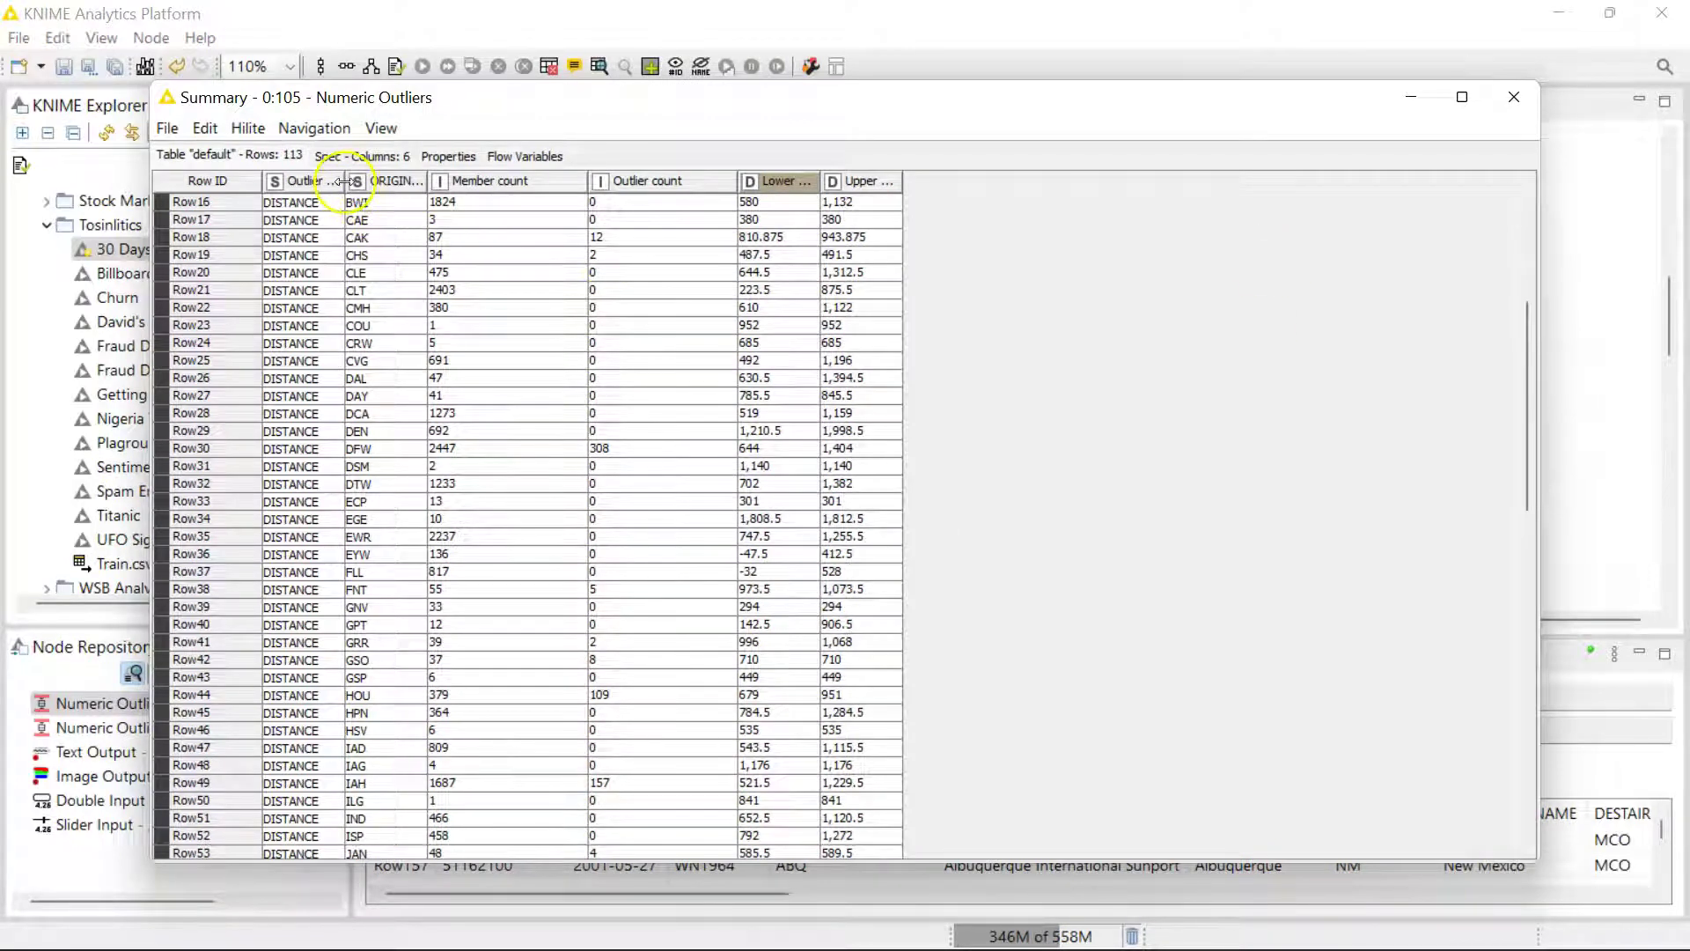
pyautogui.moveTo(345, 181); pyautogui.dragTo(410, 180)
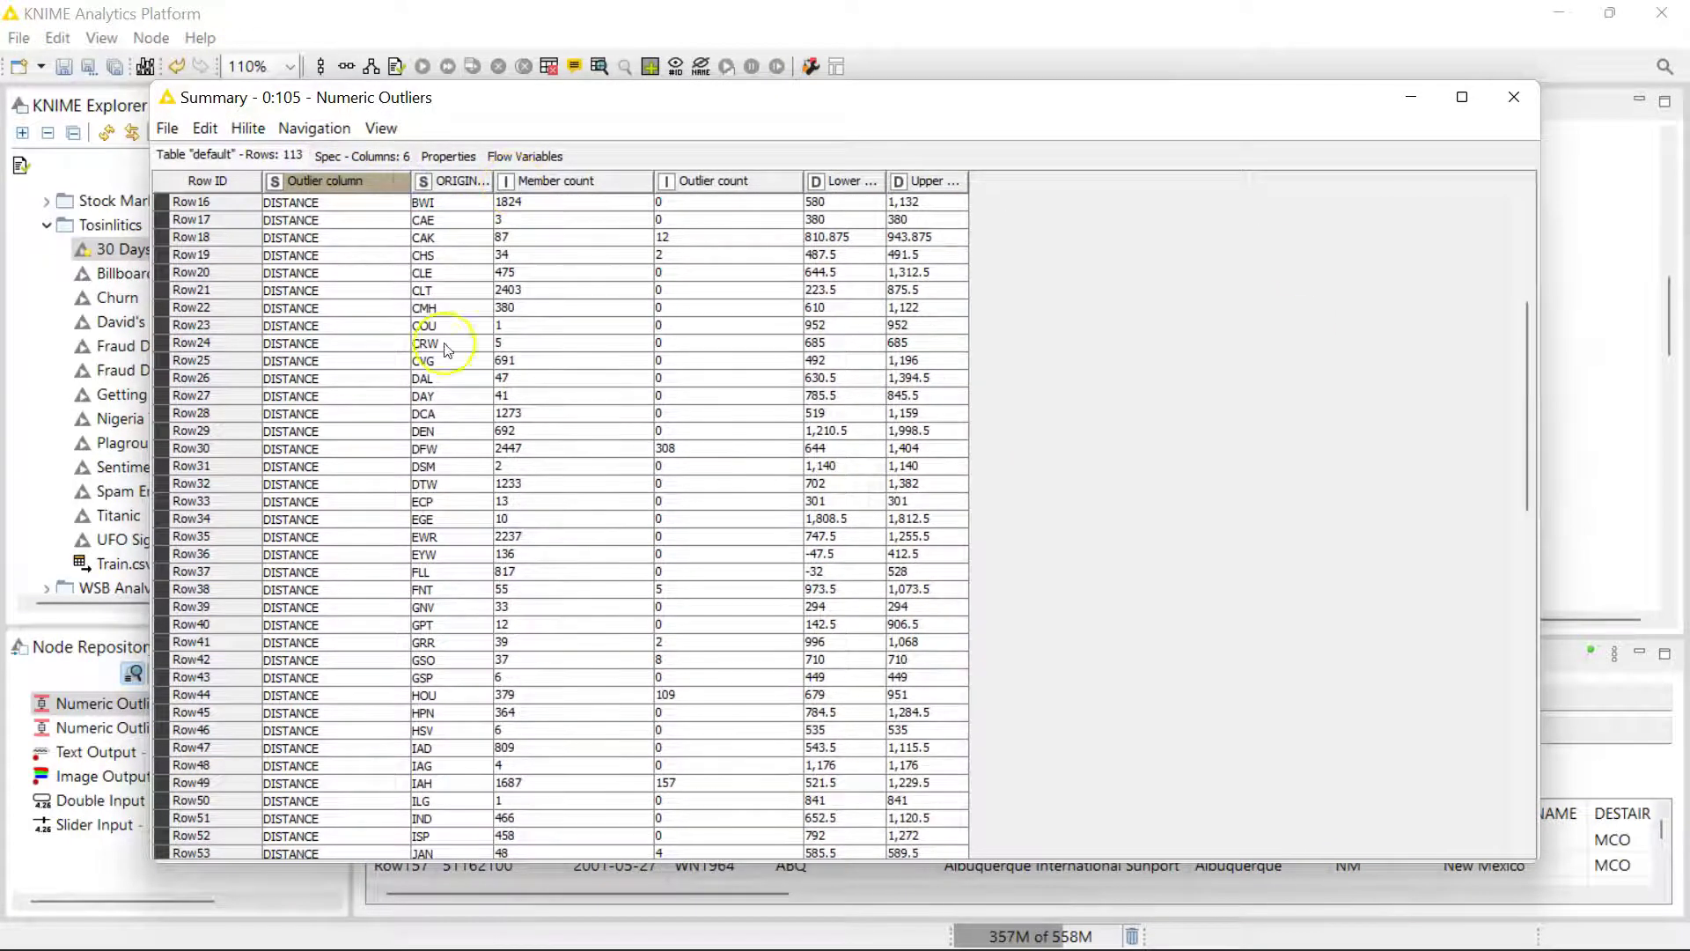
pyautogui.scroll(-4, 468, 320)
pyautogui.scroll(-16, 467, 320)
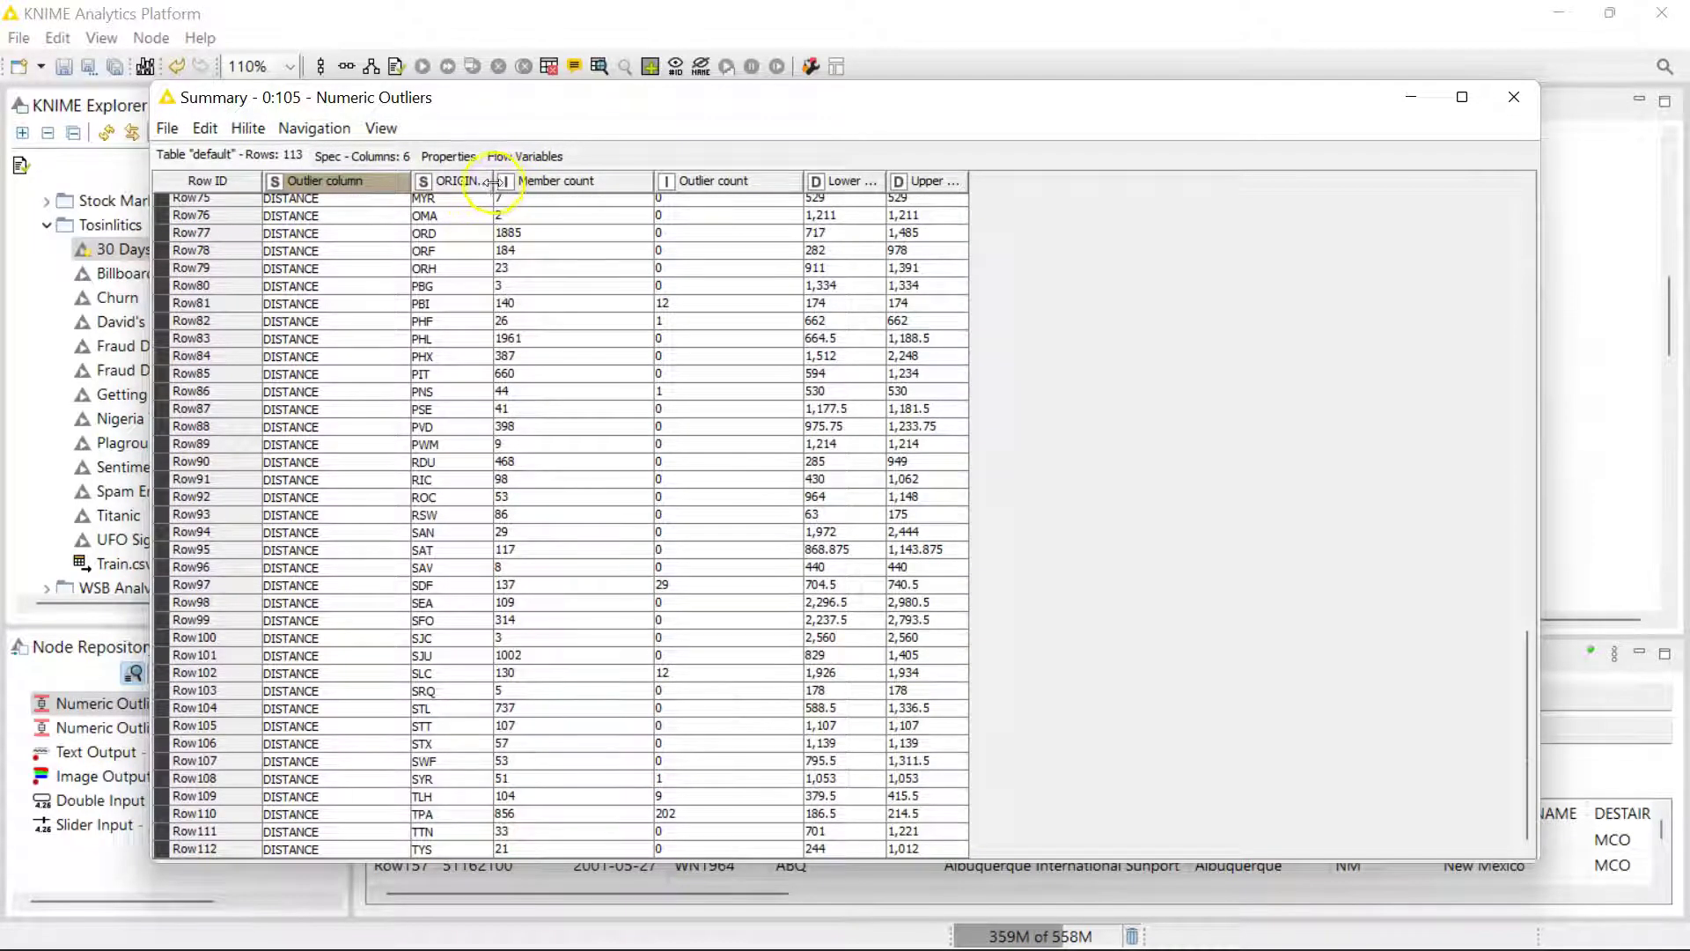
pyautogui.moveTo(494, 183); pyautogui.dragTo(586, 190)
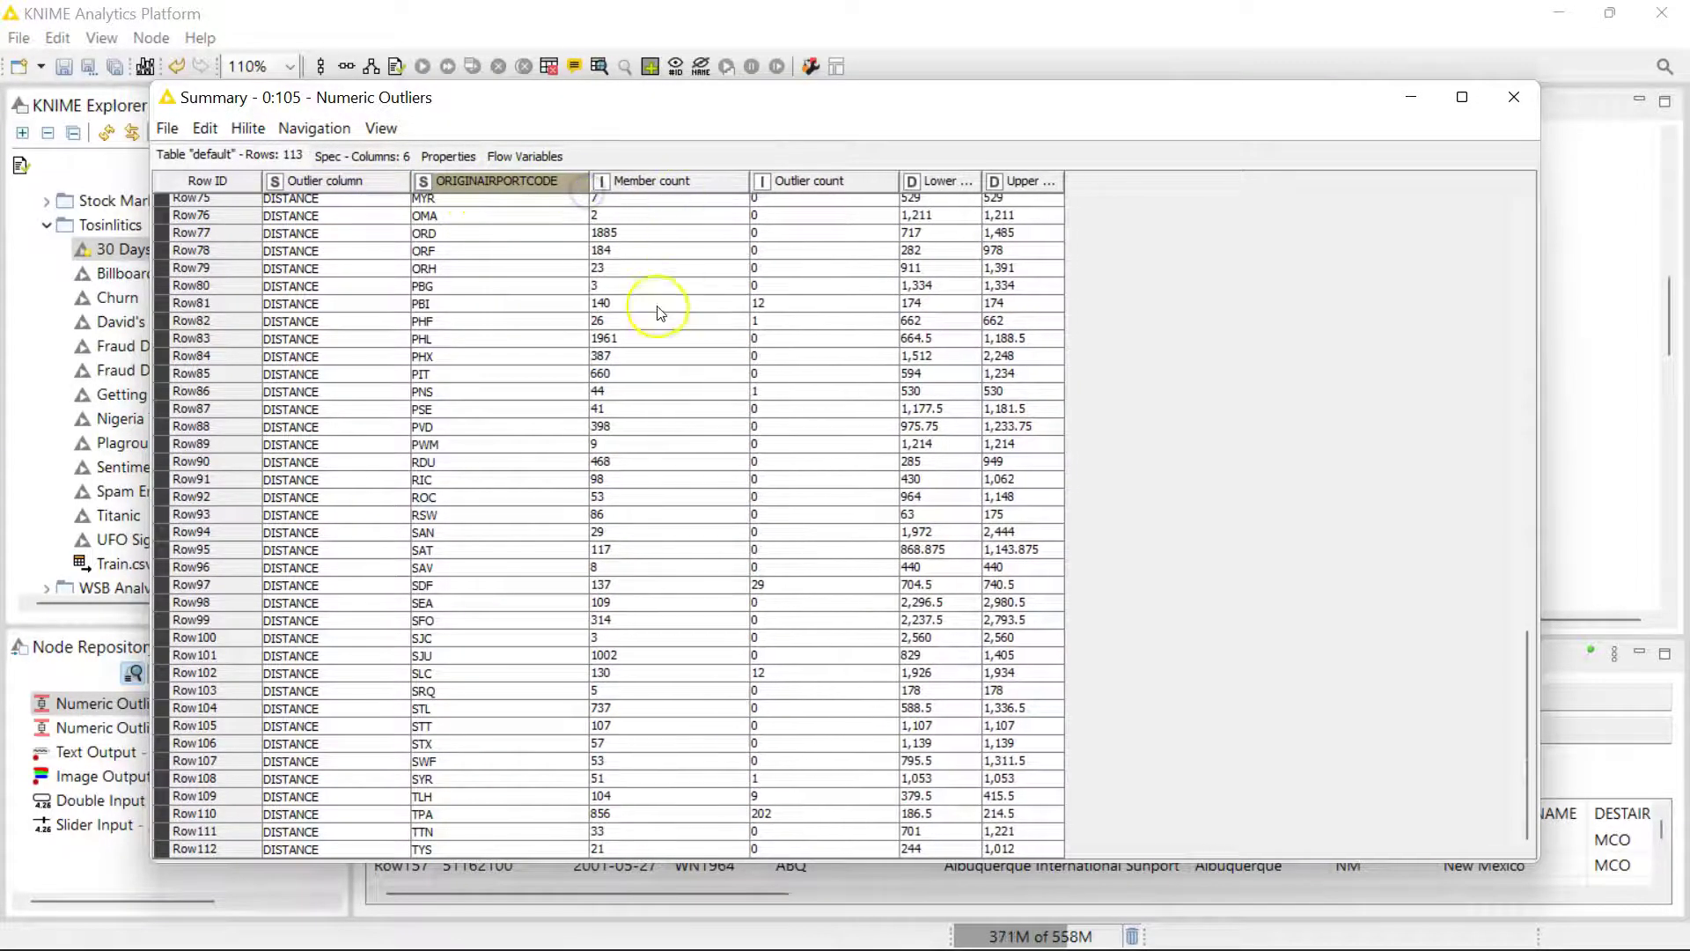
pyautogui.scroll(20, 660, 310)
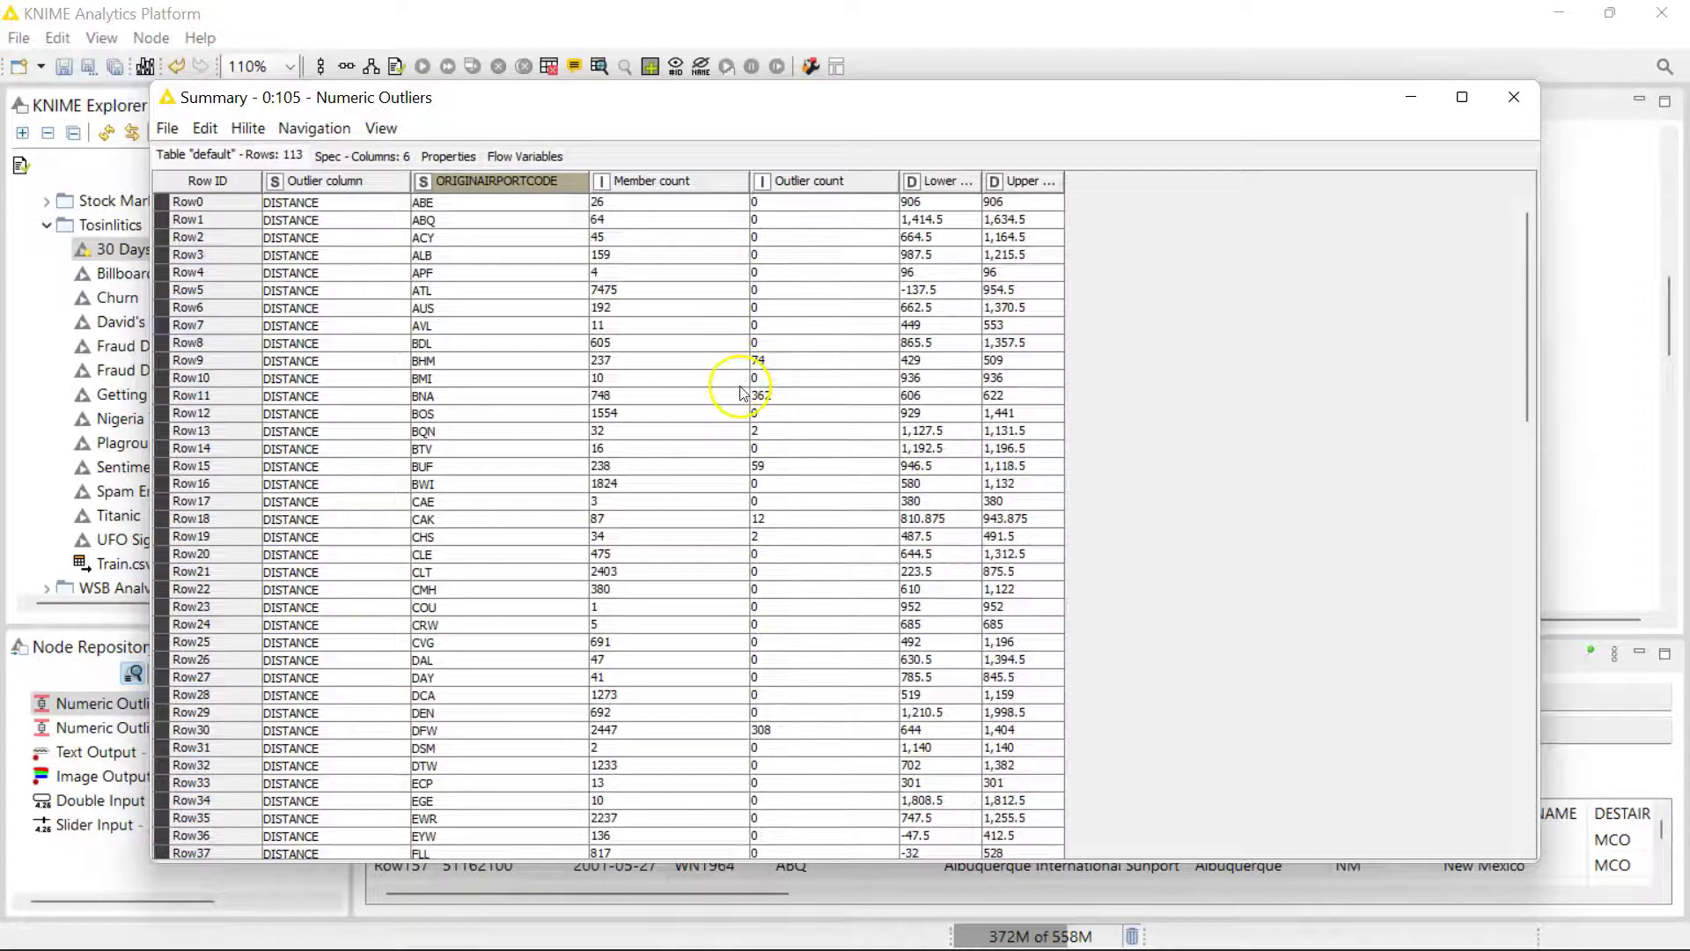
# - Sort the summary by Outlier count descending, bringing MIA to the top
pyautogui.click(814, 181)
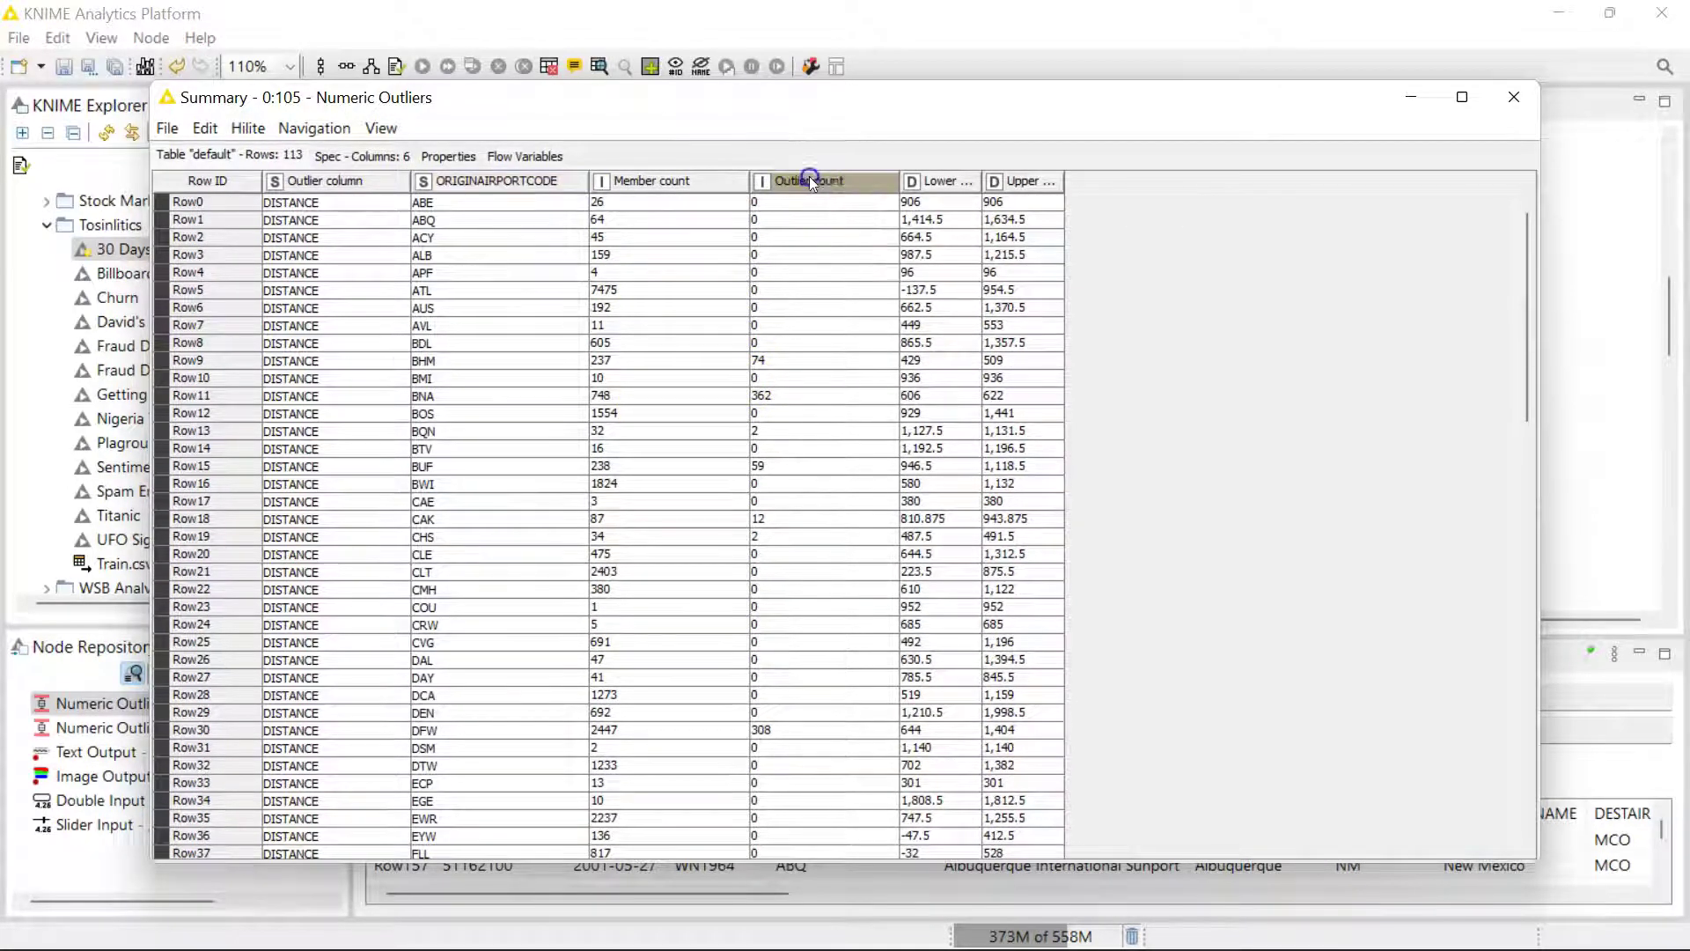
pyautogui.click(860, 192)
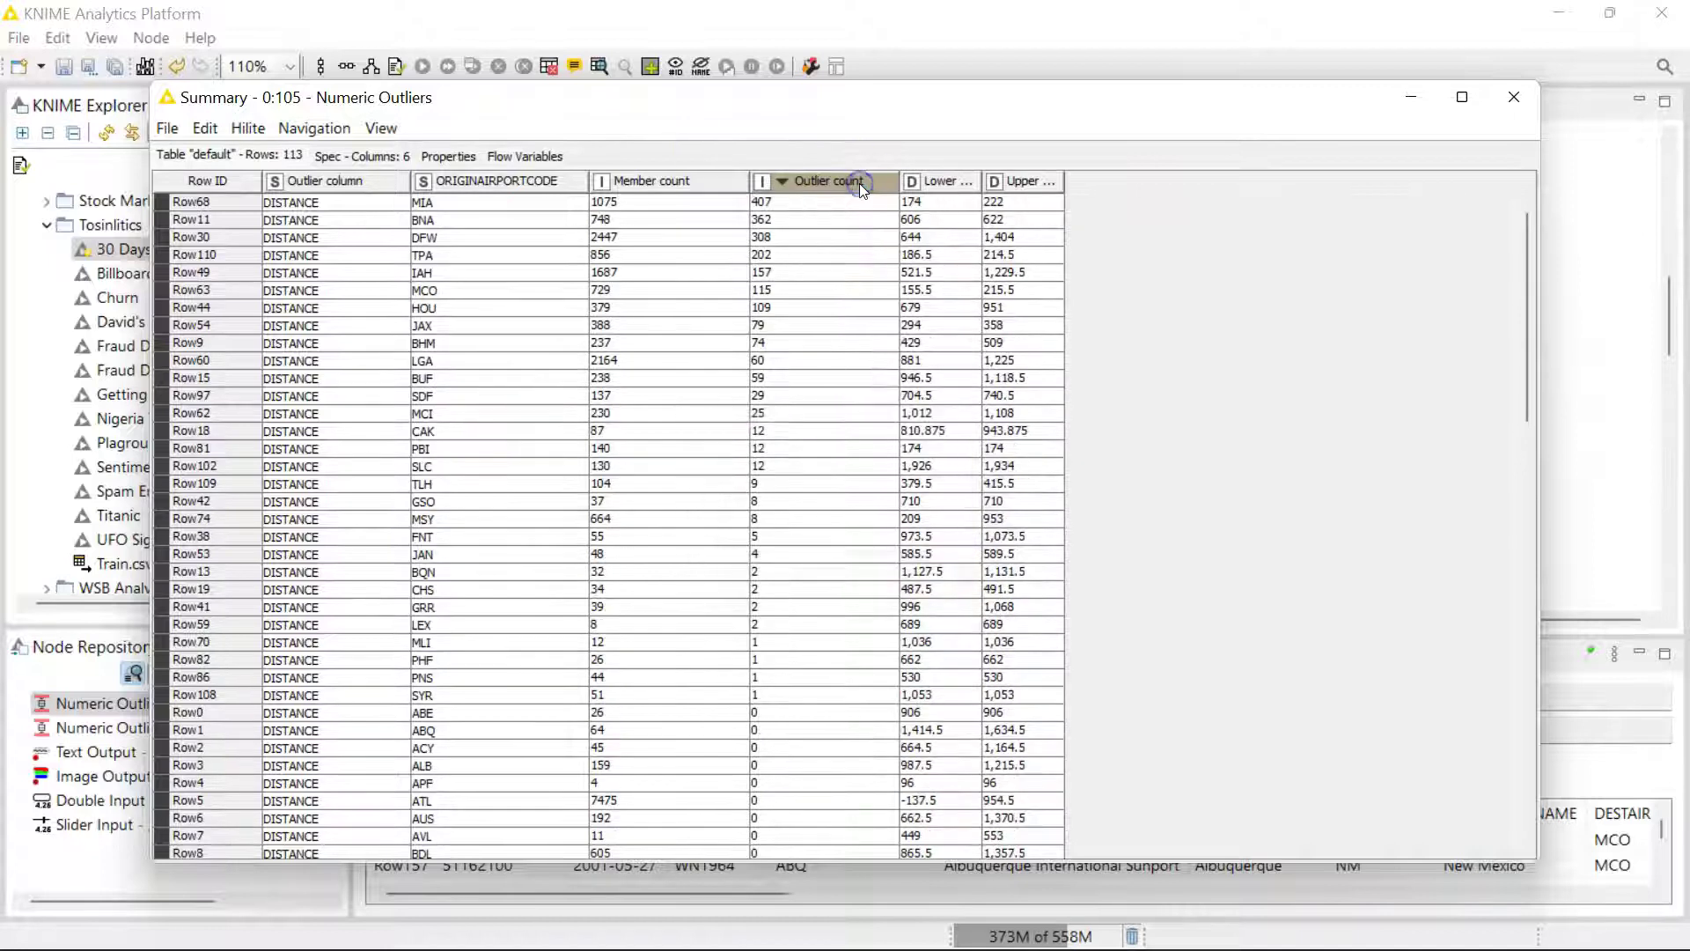
pyautogui.click(490, 209)
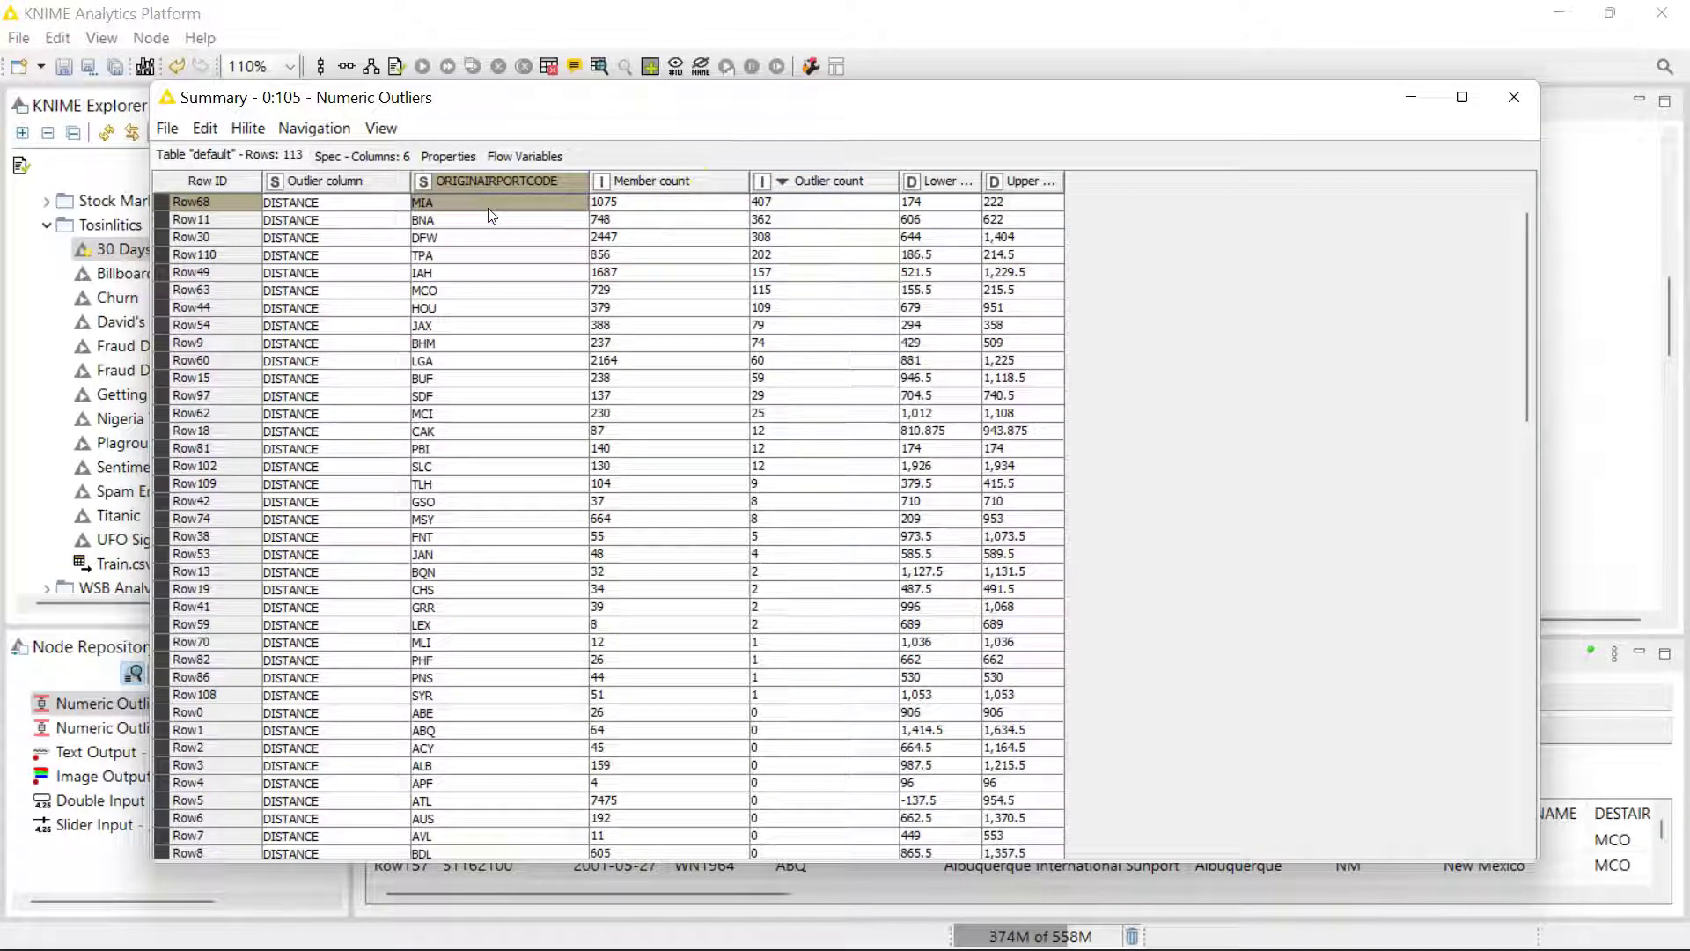
pyautogui.click(448, 208)
# - Widen the Lower bound and Upper bound columns to show their full headers
pyautogui.moveTo(982, 181); pyautogui.dragTo(1033, 183)
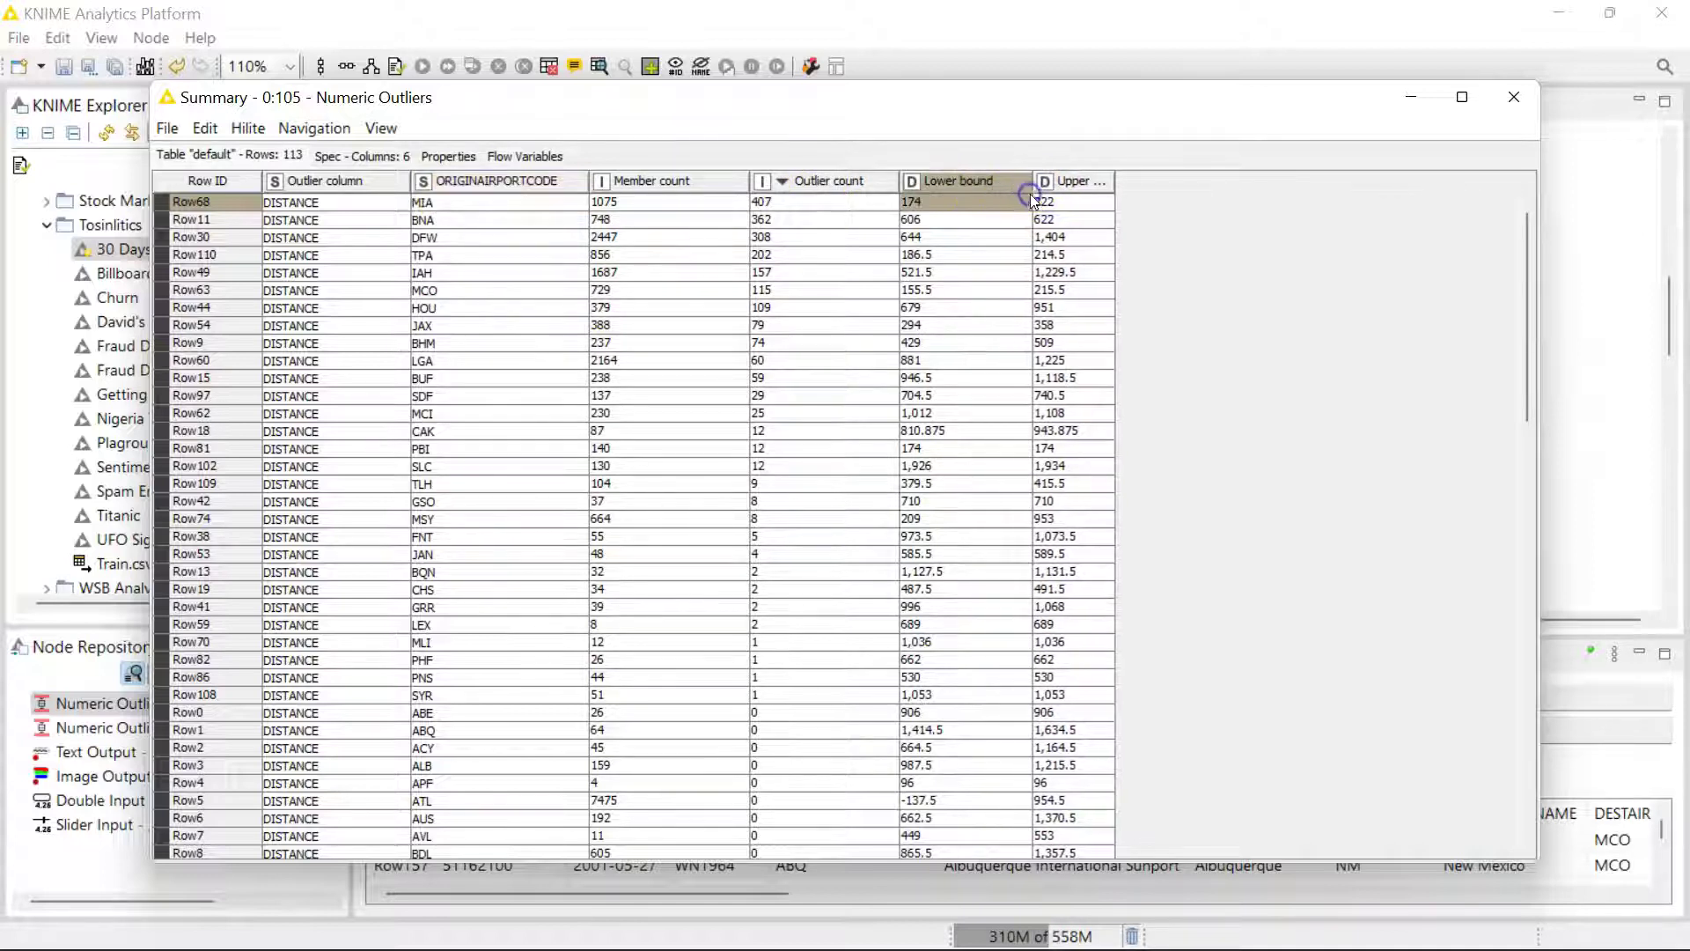
pyautogui.click(1118, 191)
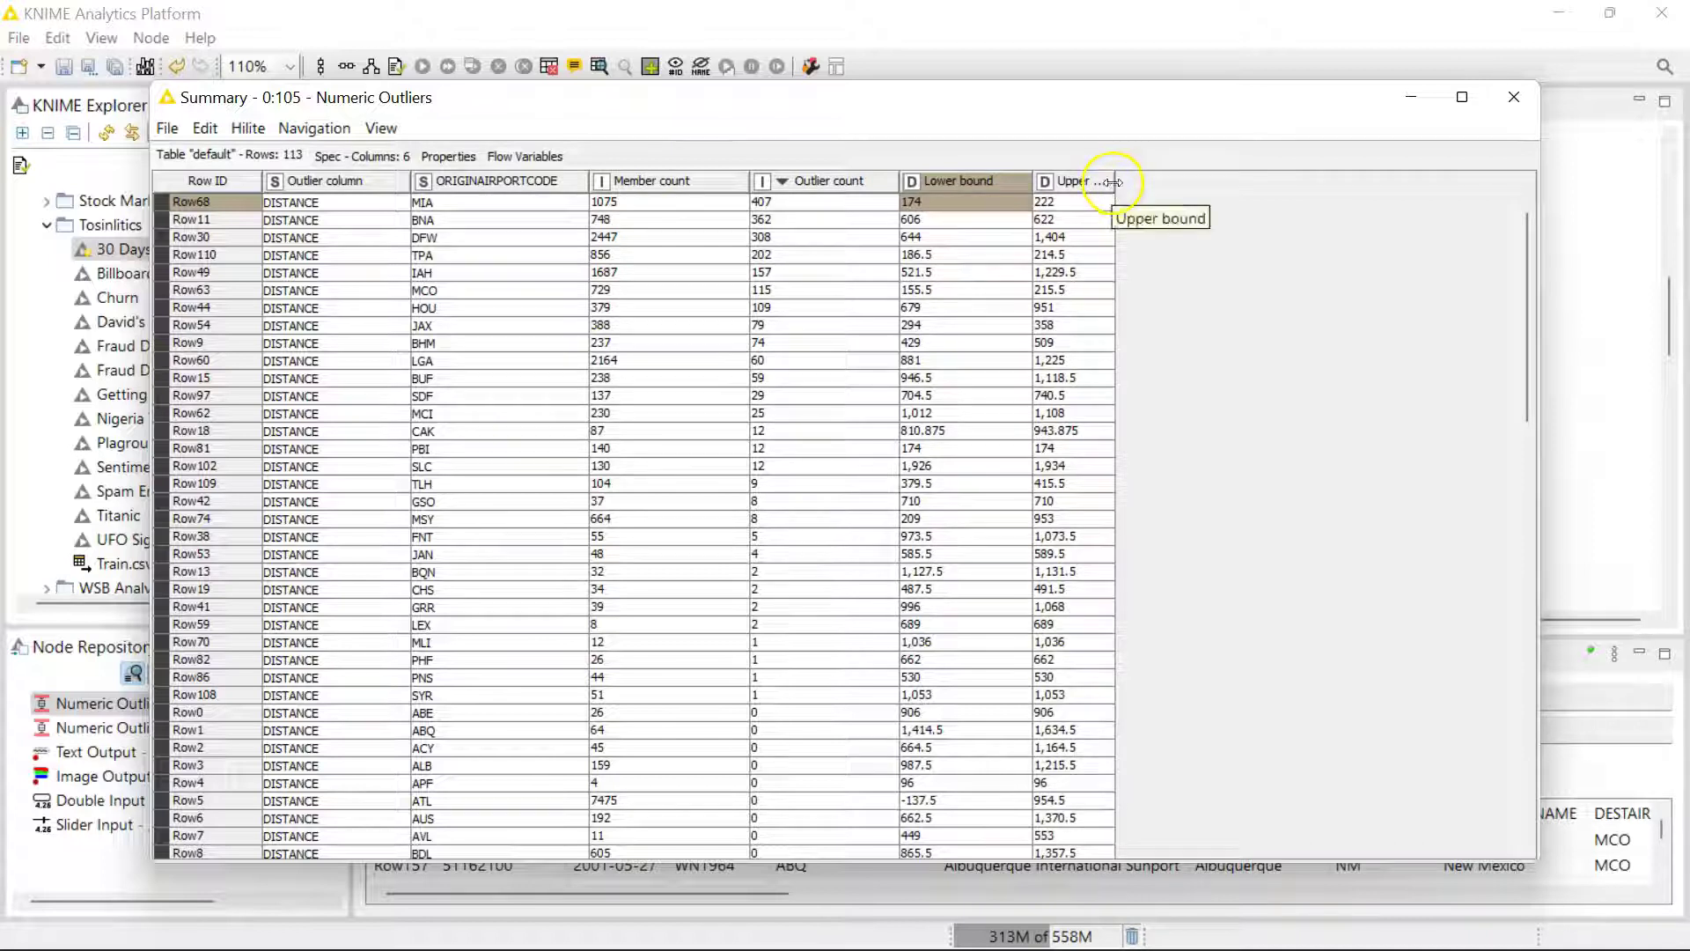
pyautogui.moveTo(1115, 182); pyautogui.dragTo(1174, 193)
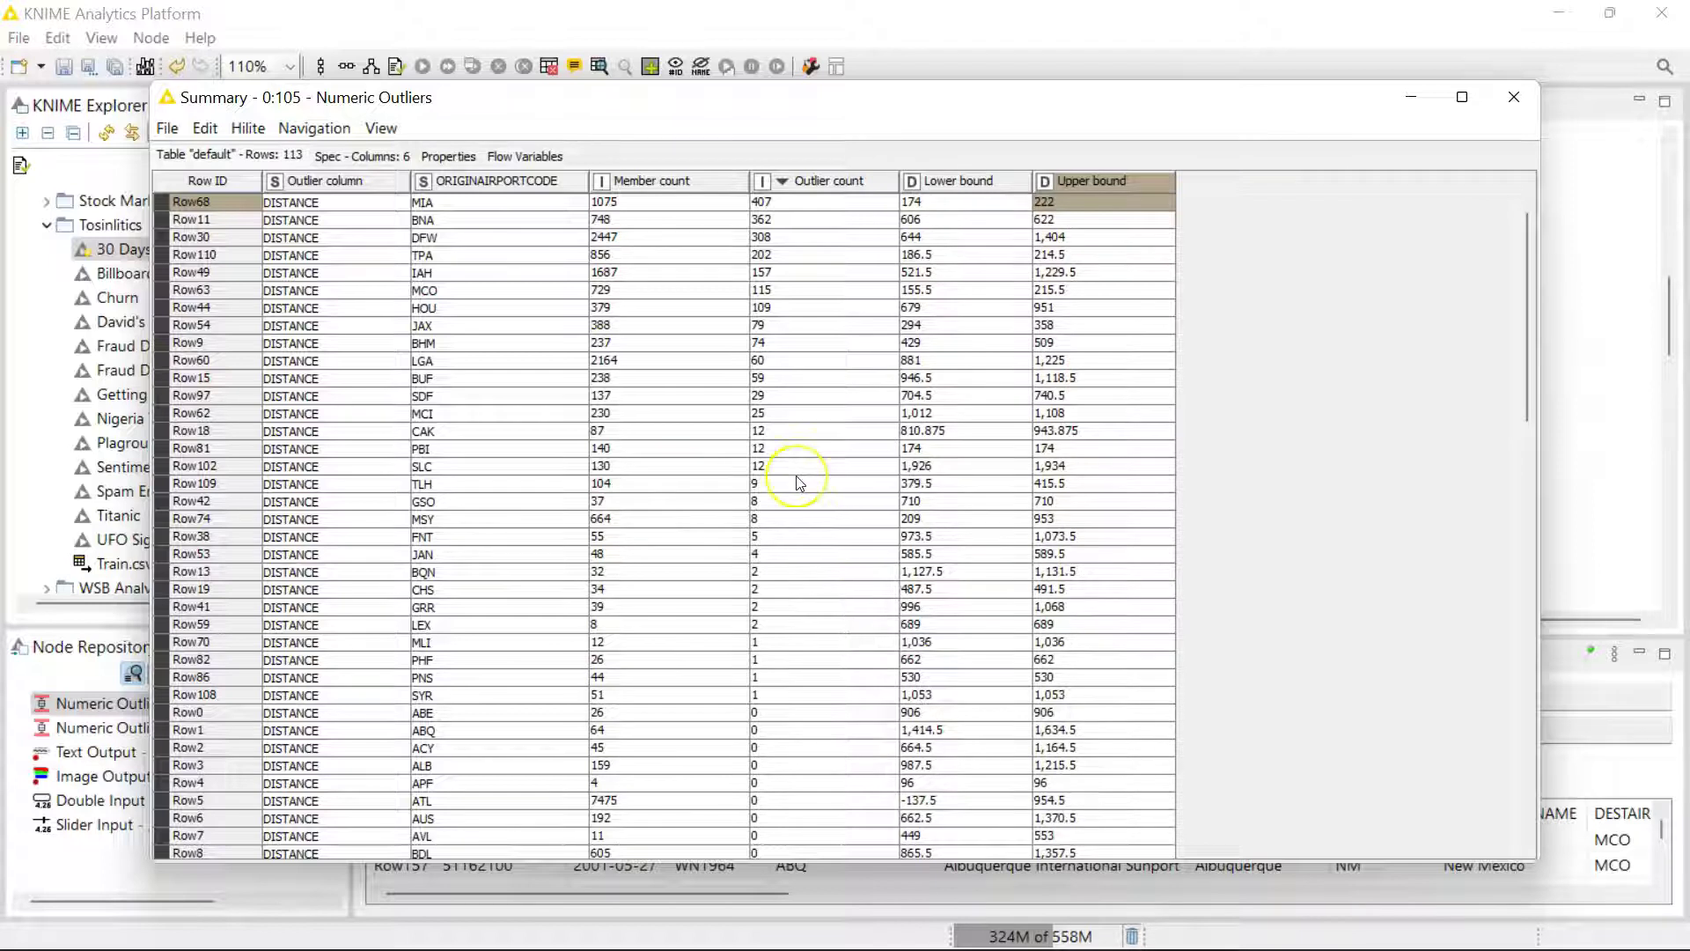
pyautogui.scroll(-20, 797, 481)
pyautogui.scroll(20, 797, 480)
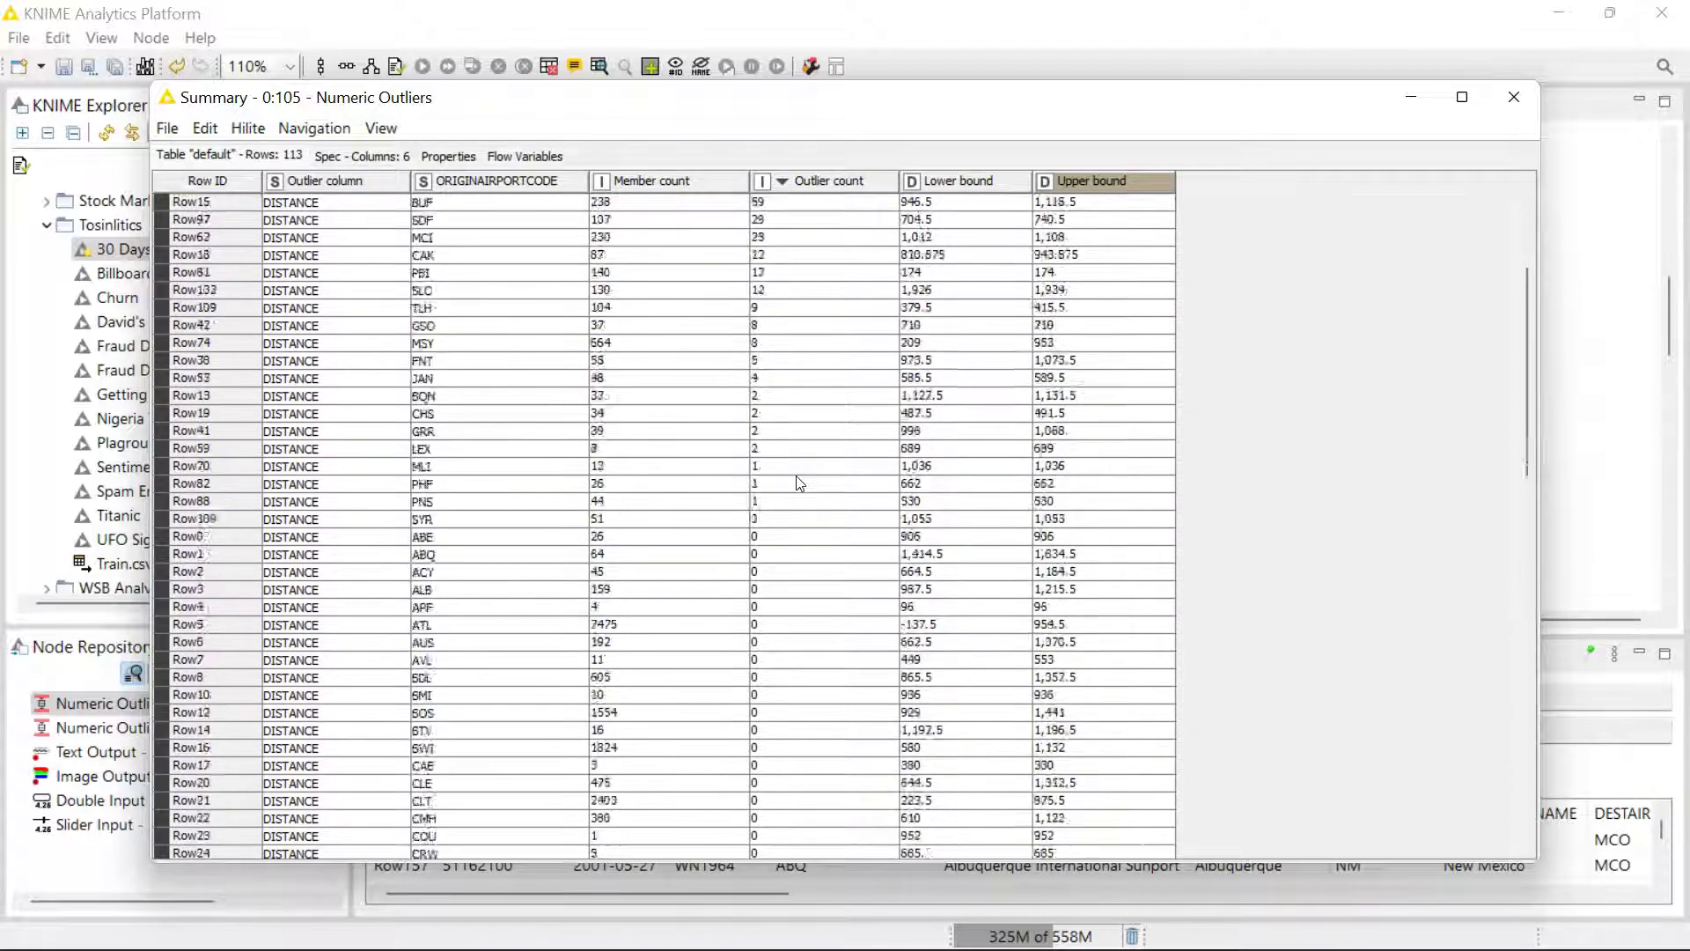
pyautogui.hotkey('ctrl', 'Home')
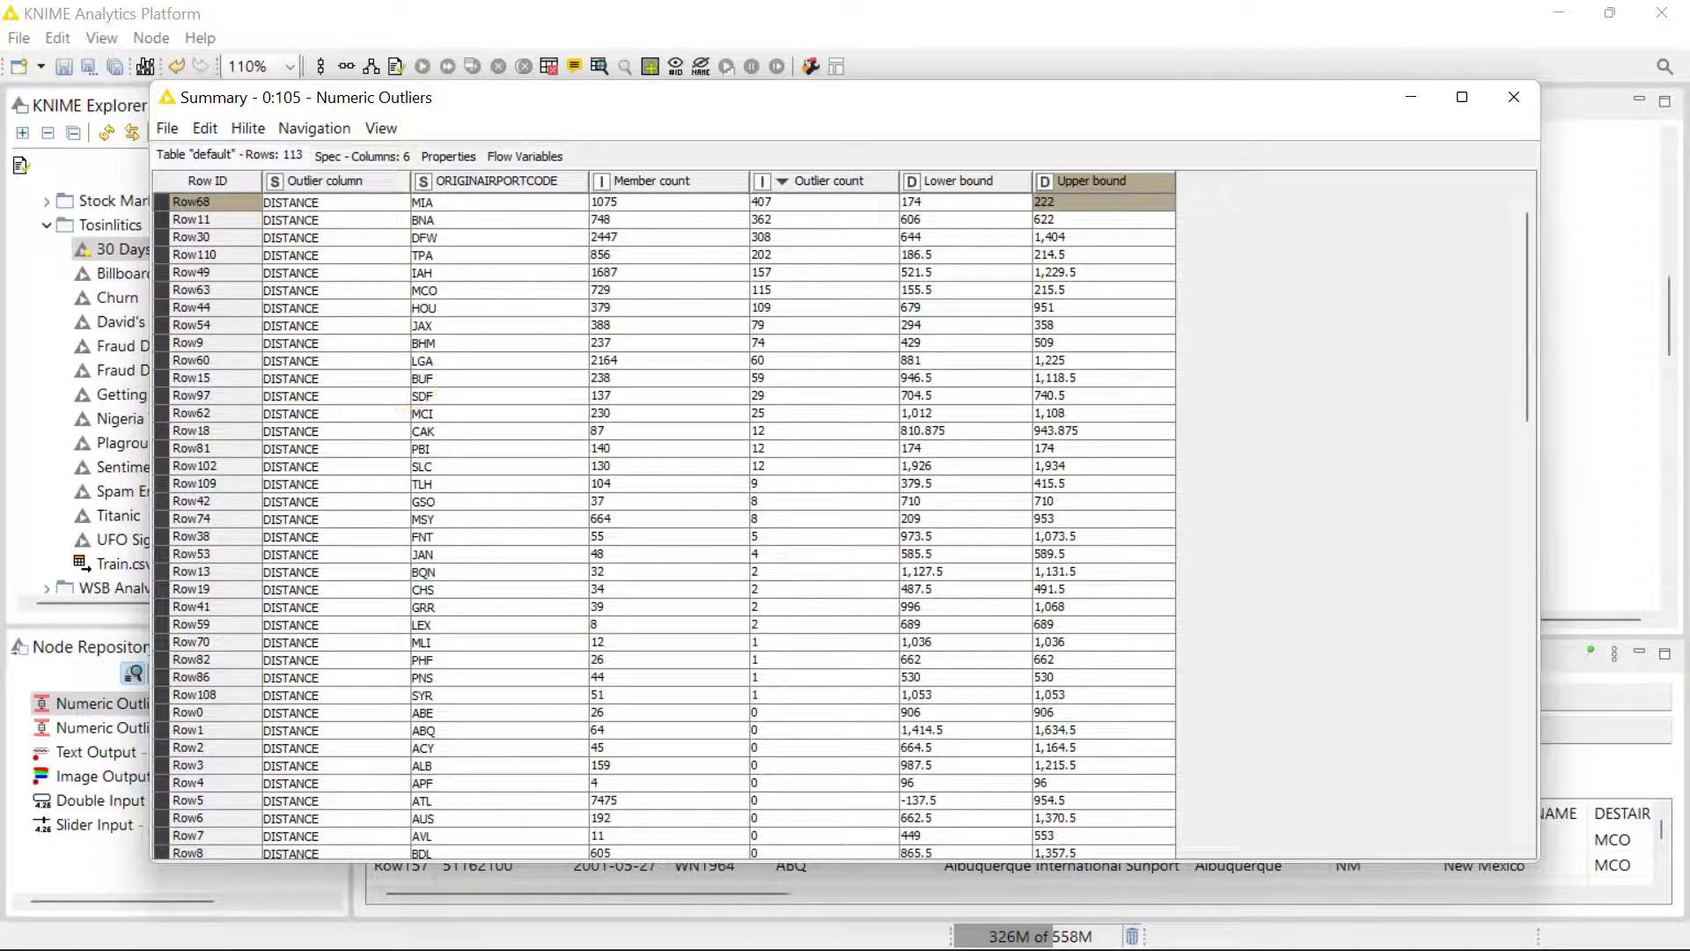